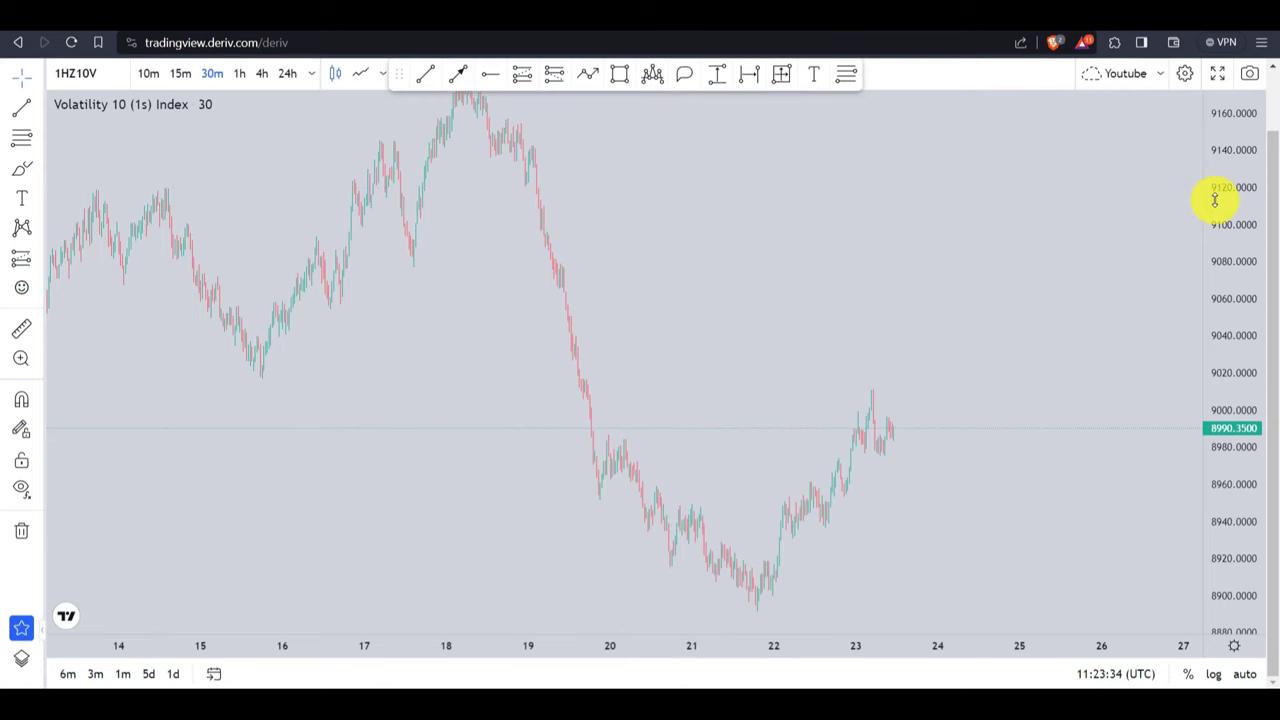
left_click_drag(1214, 200, 1211, 277)
left_click_drag(717, 289, 795, 288)
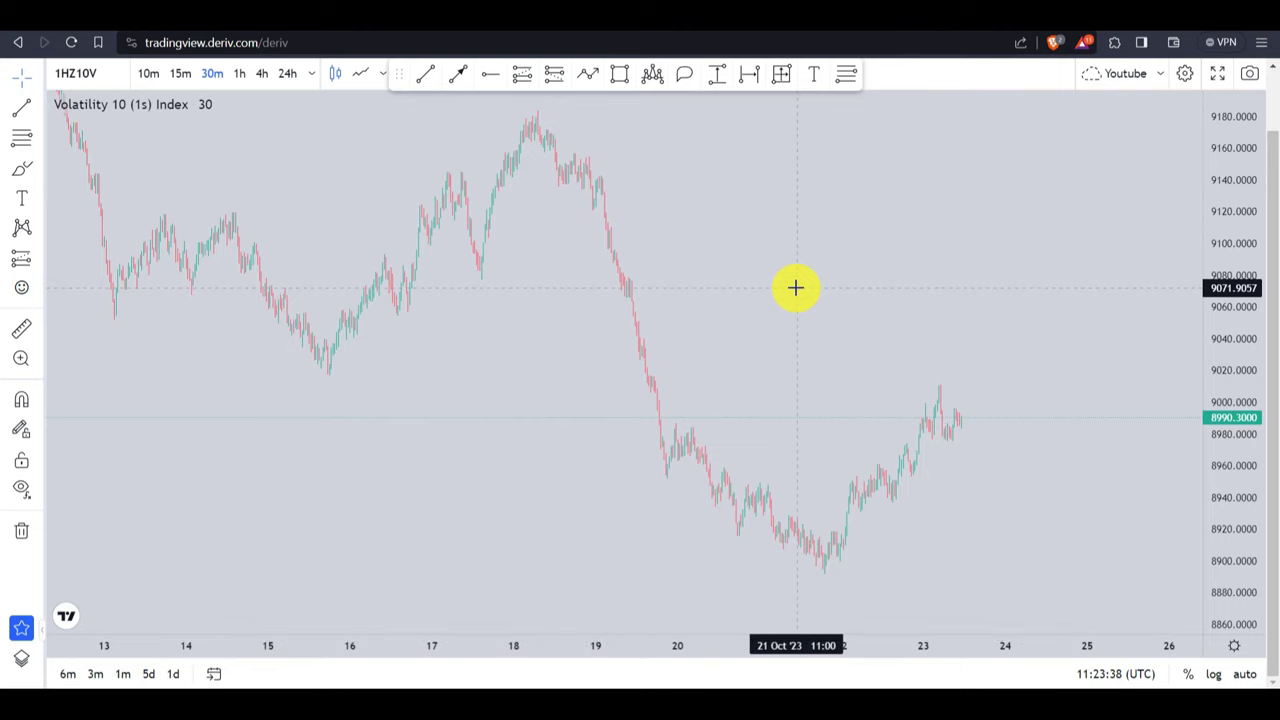
left_click(624, 76)
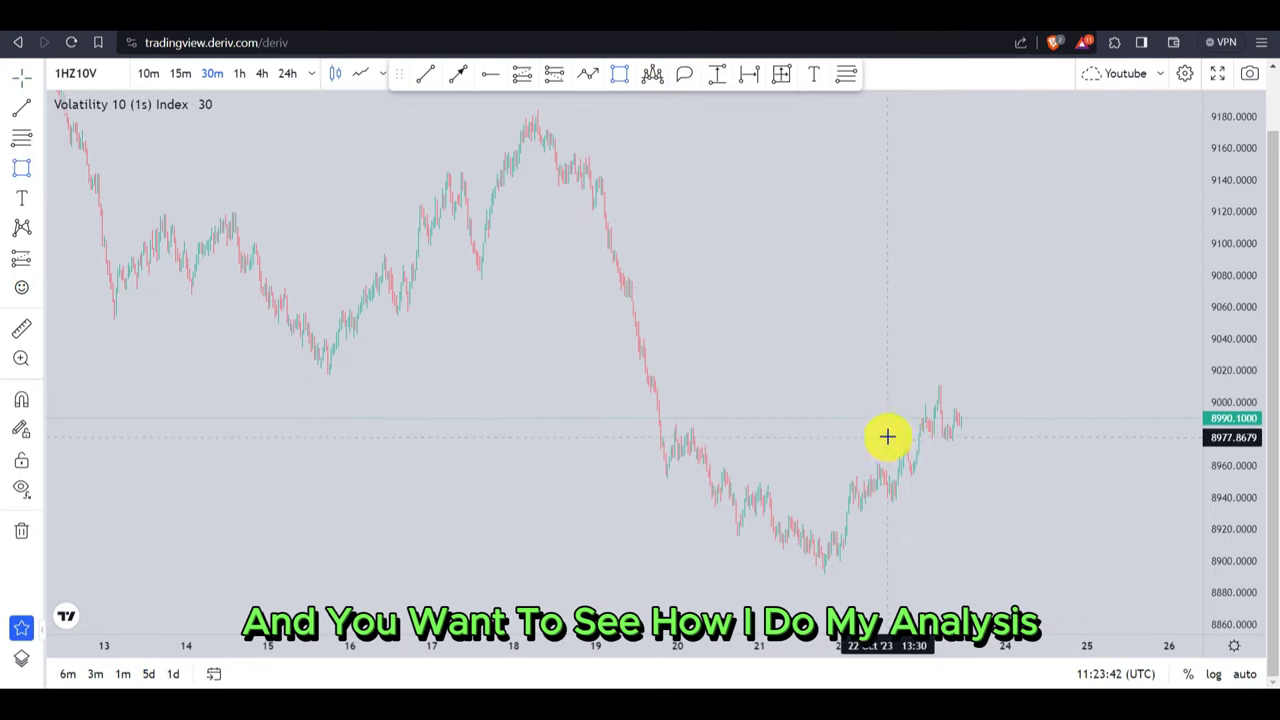
left_click_drag(897, 428, 983, 445)
double_click(985, 428)
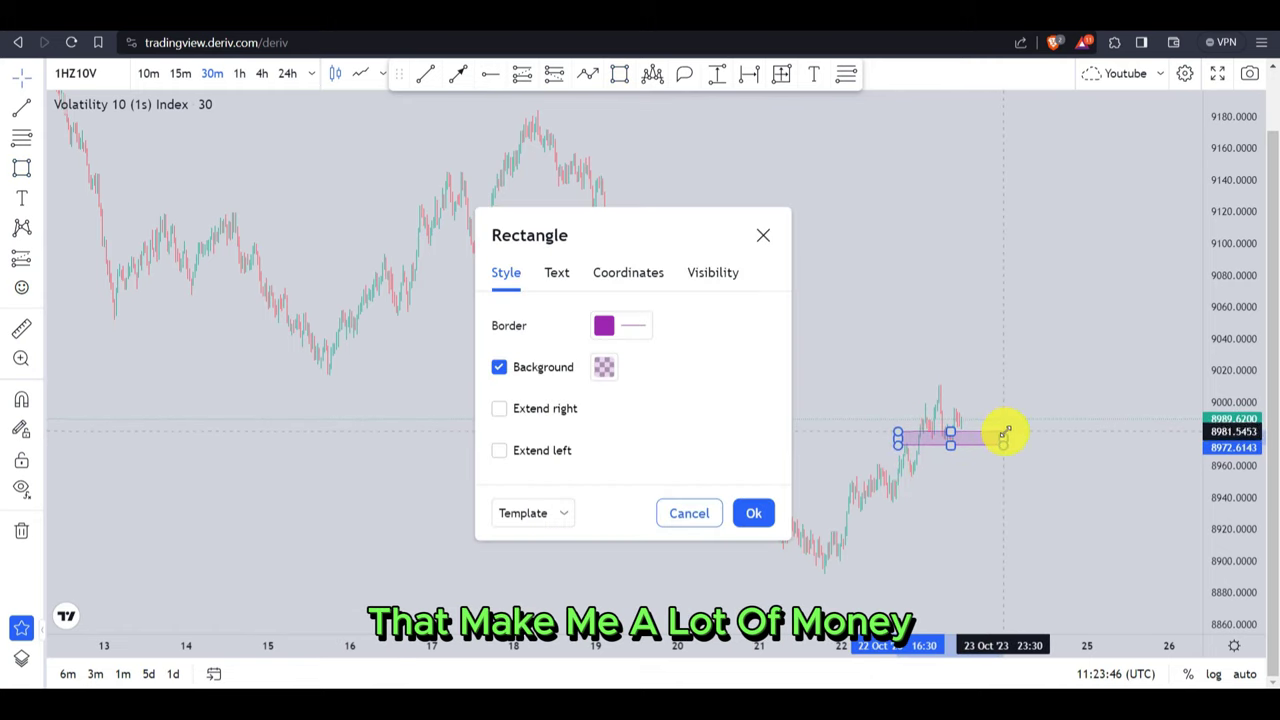
left_click(916, 352)
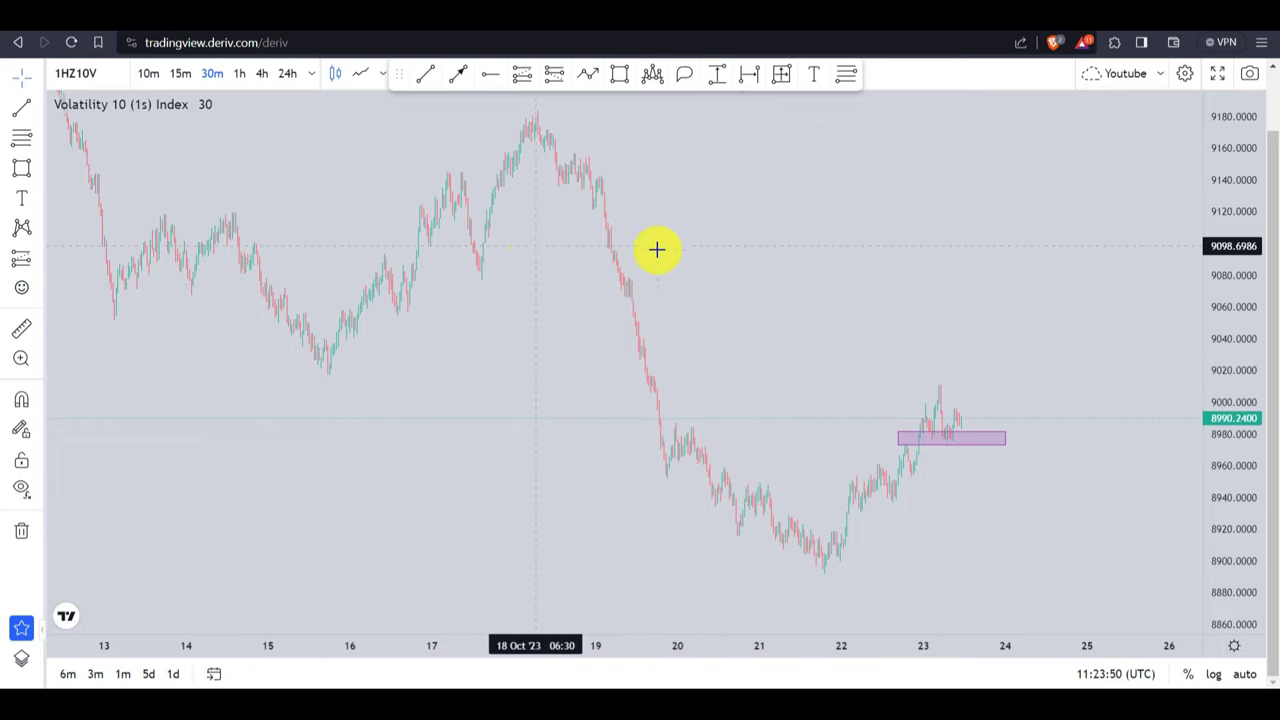
left_click(1005, 434)
key("Delete")
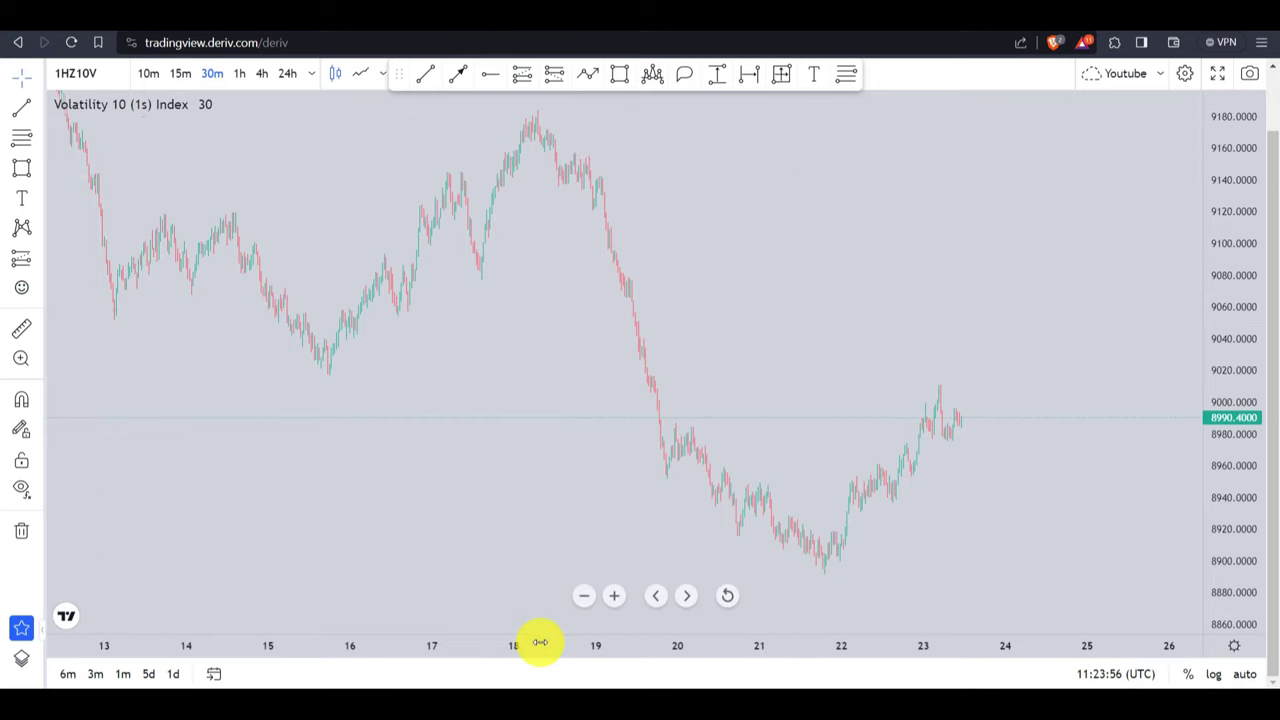
Change the Volatility 10 (1s) Index chart interval to 4 hours
left_click_drag(540, 642, 757, 640)
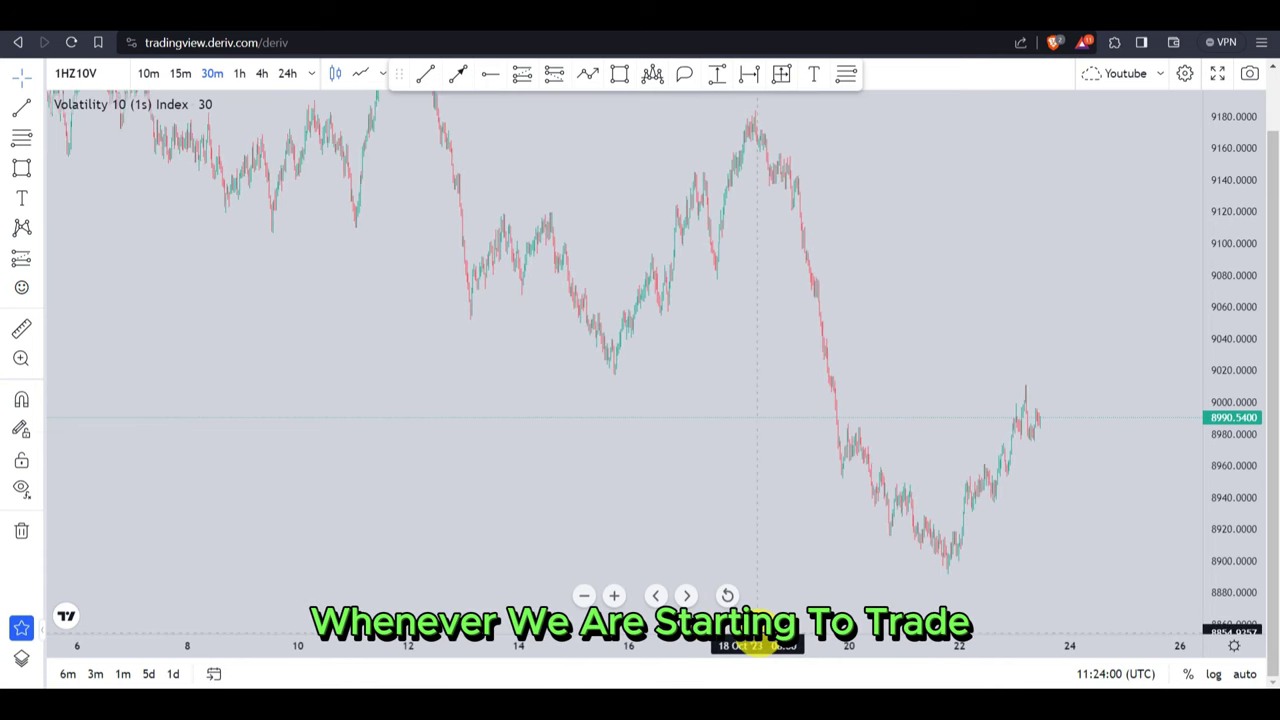
left_click_drag(1215, 283, 1211, 346)
left_click_drag(944, 245, 826, 248)
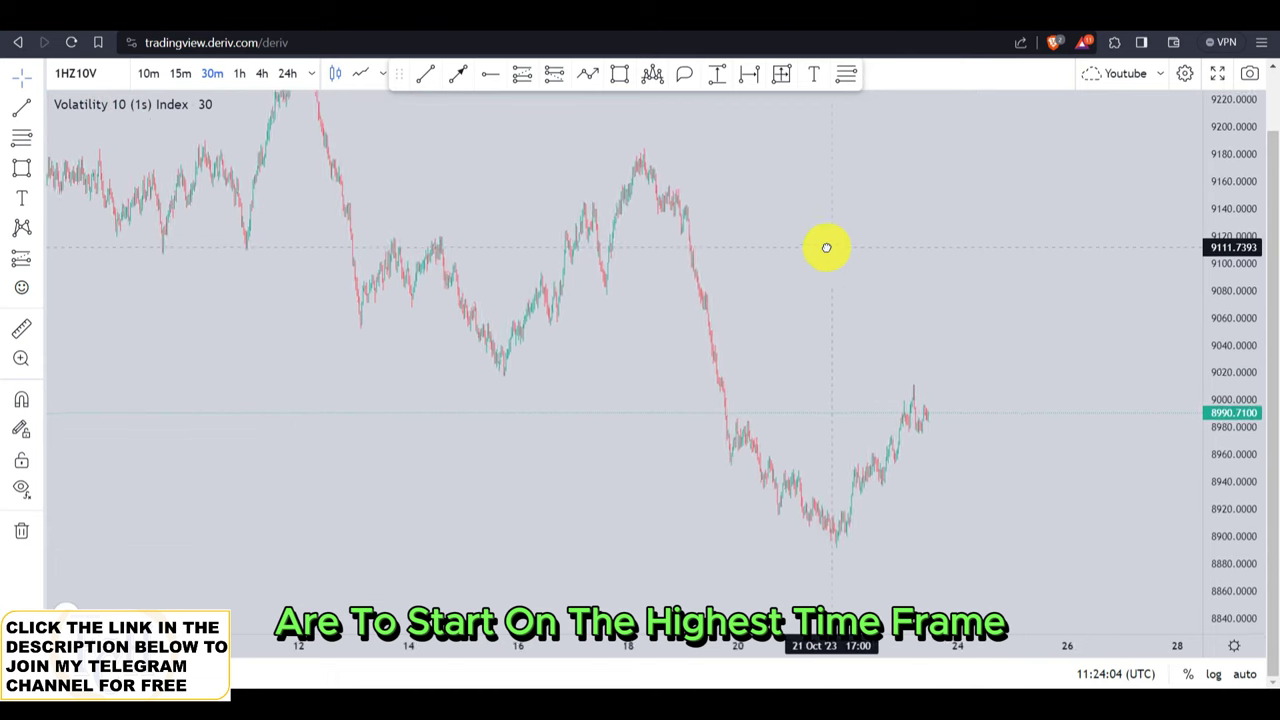
type("4")
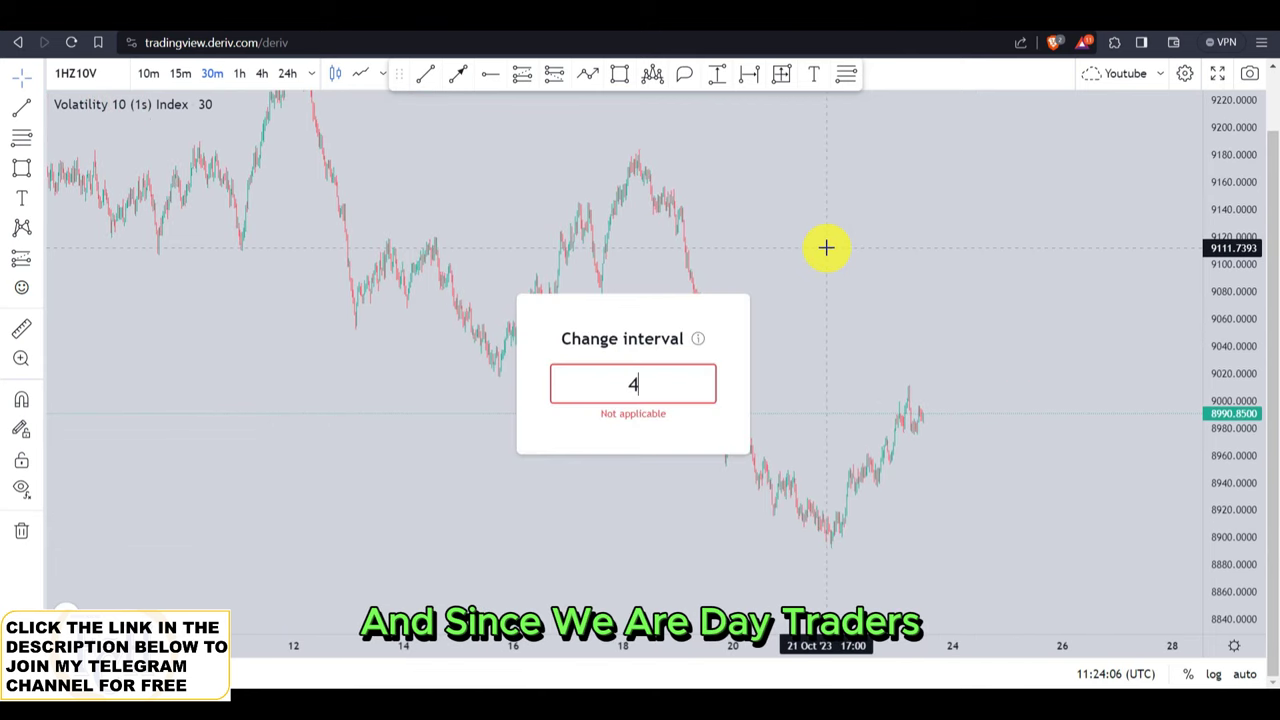
type("H")
key("Return")
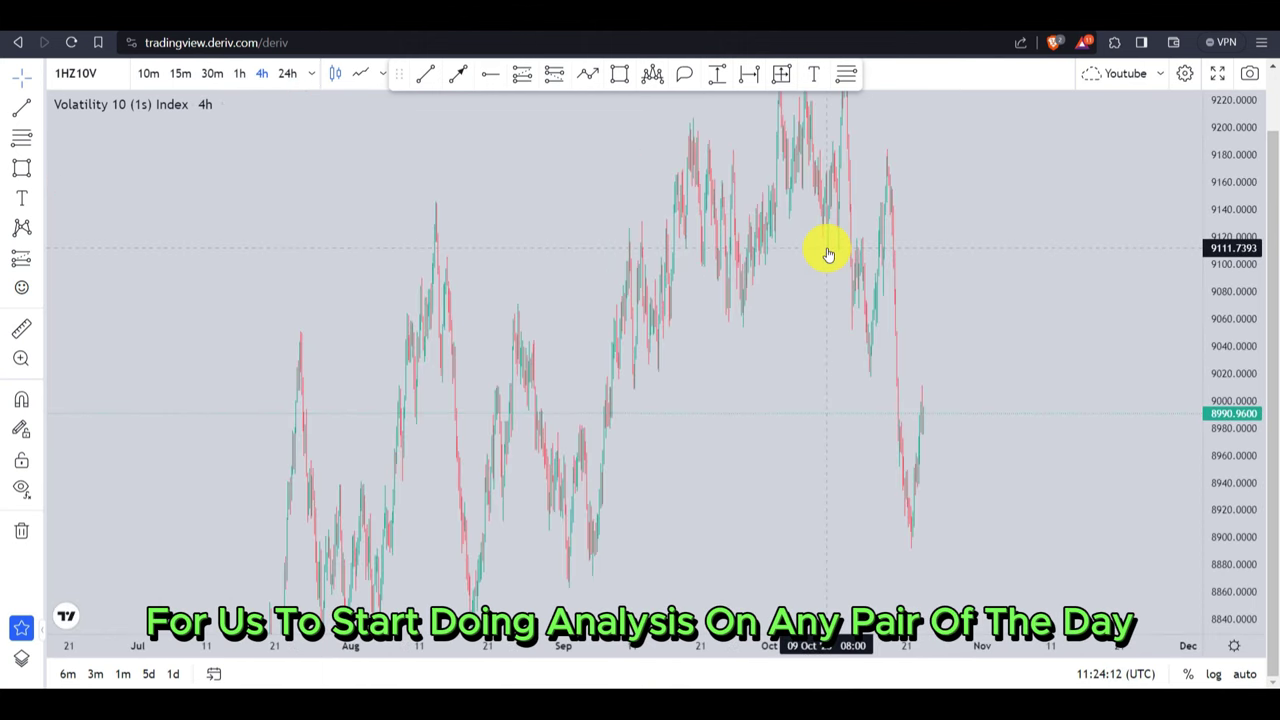
Show the 4-hour price action from September to October as a line chart
left_click_drag(1239, 182, 1180, 478)
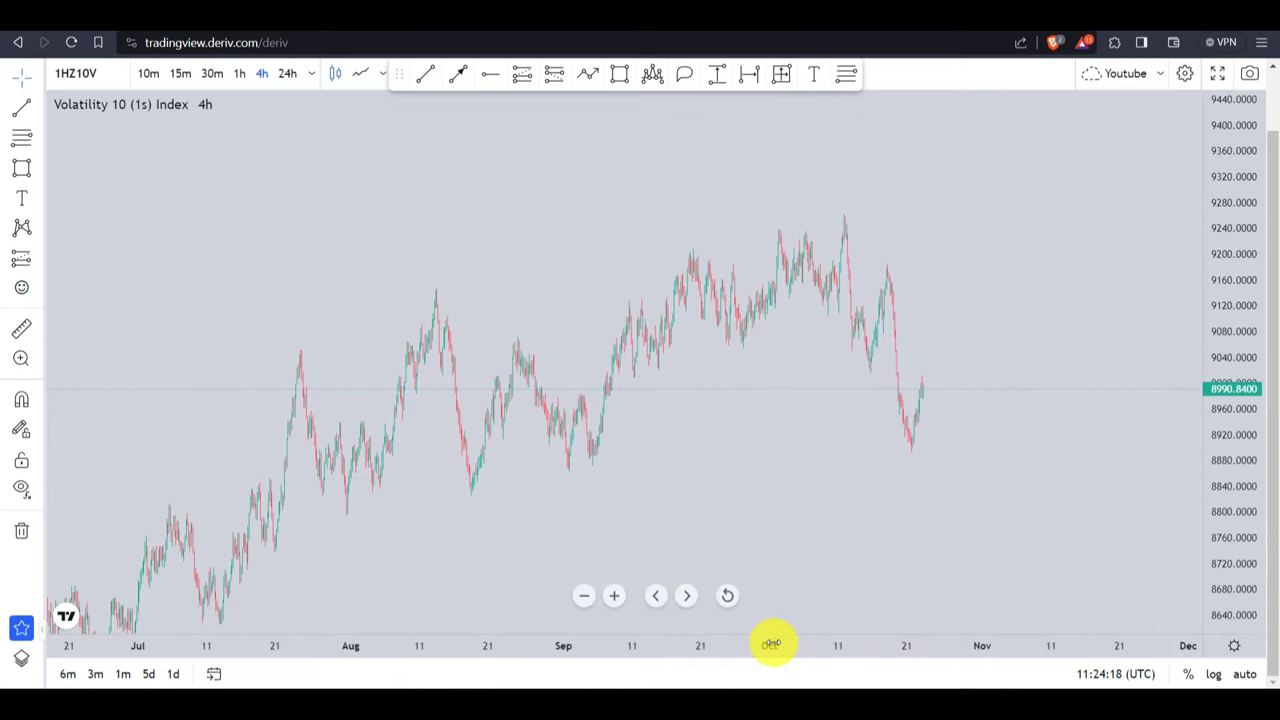
left_click_drag(771, 646, 286, 609)
left_click_drag(706, 298, 880, 277)
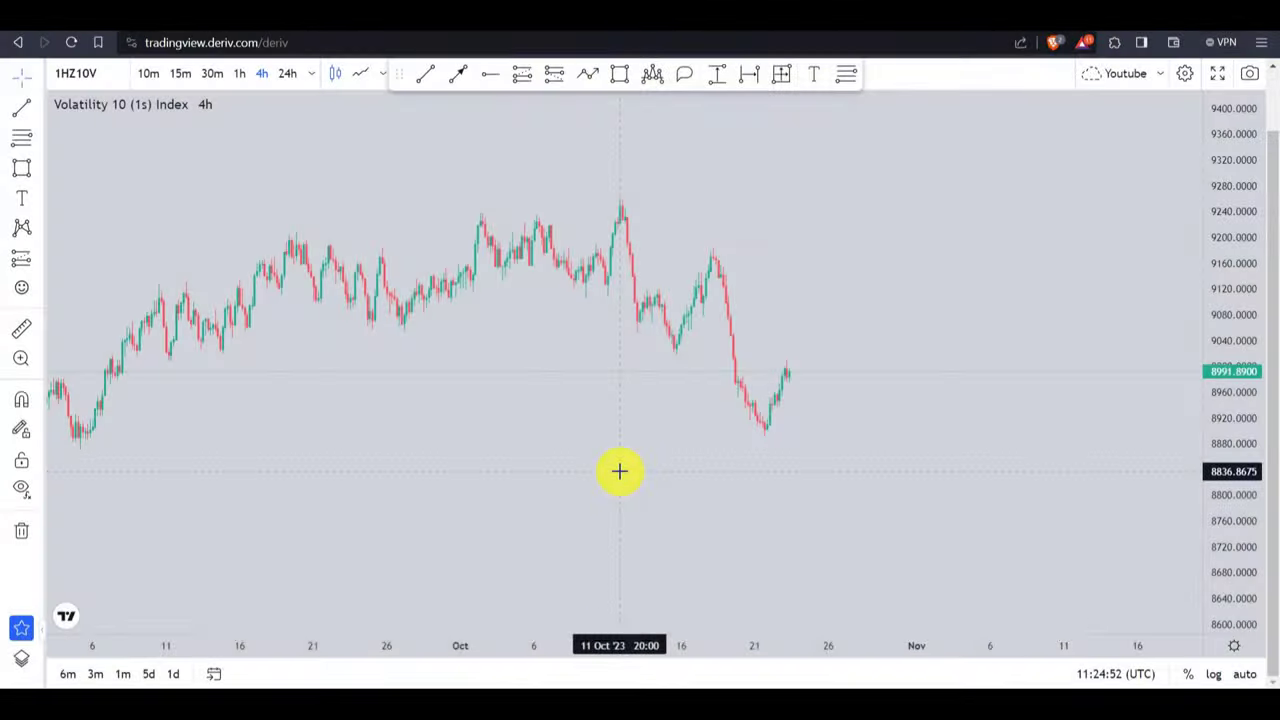
left_click_drag(619, 471, 641, 457)
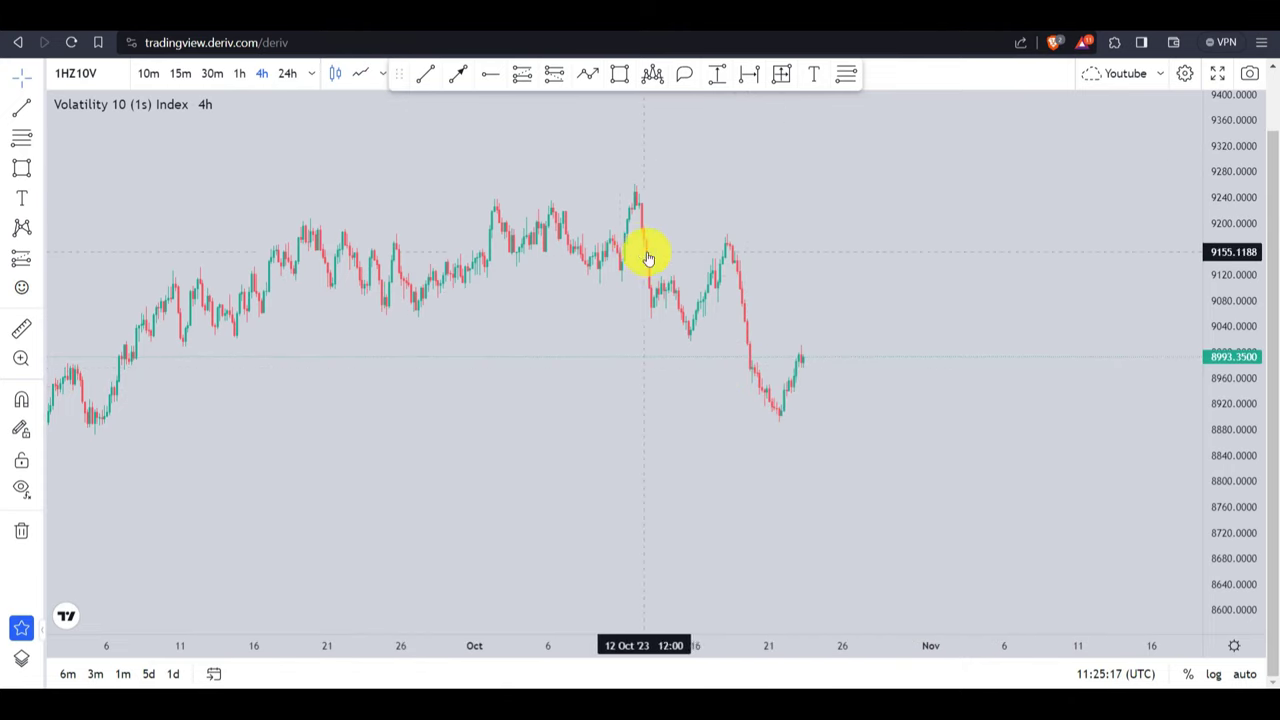
left_click(362, 75)
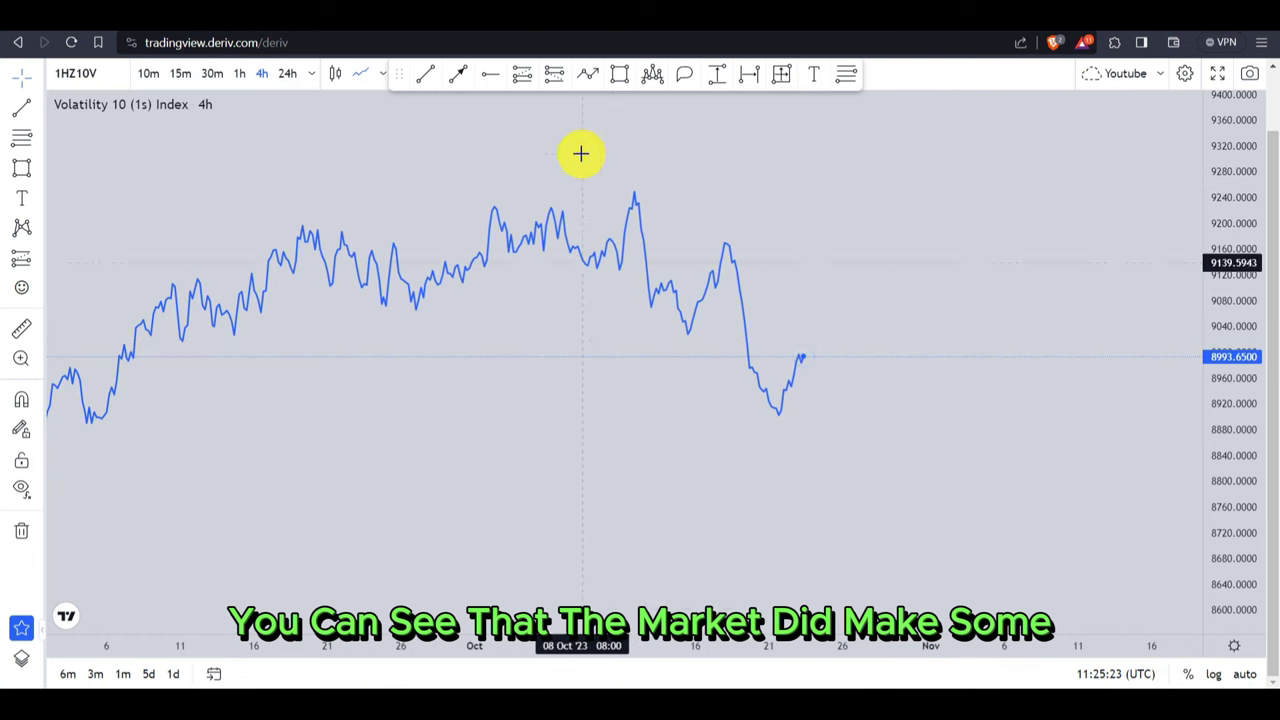
Draw a rectangular zone from about 19 to 26 October between roughly 8948 and 8934, just above the latest low
left_click(743, 384)
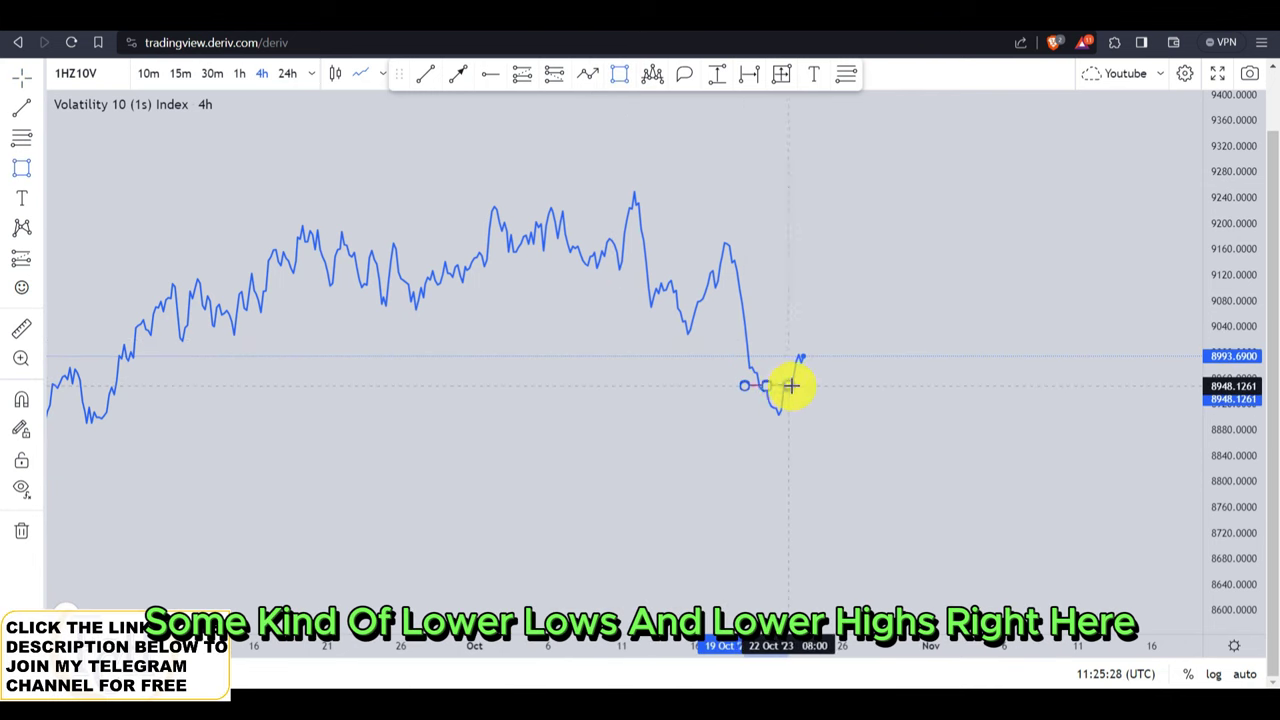
left_click(843, 391)
left_click(774, 417)
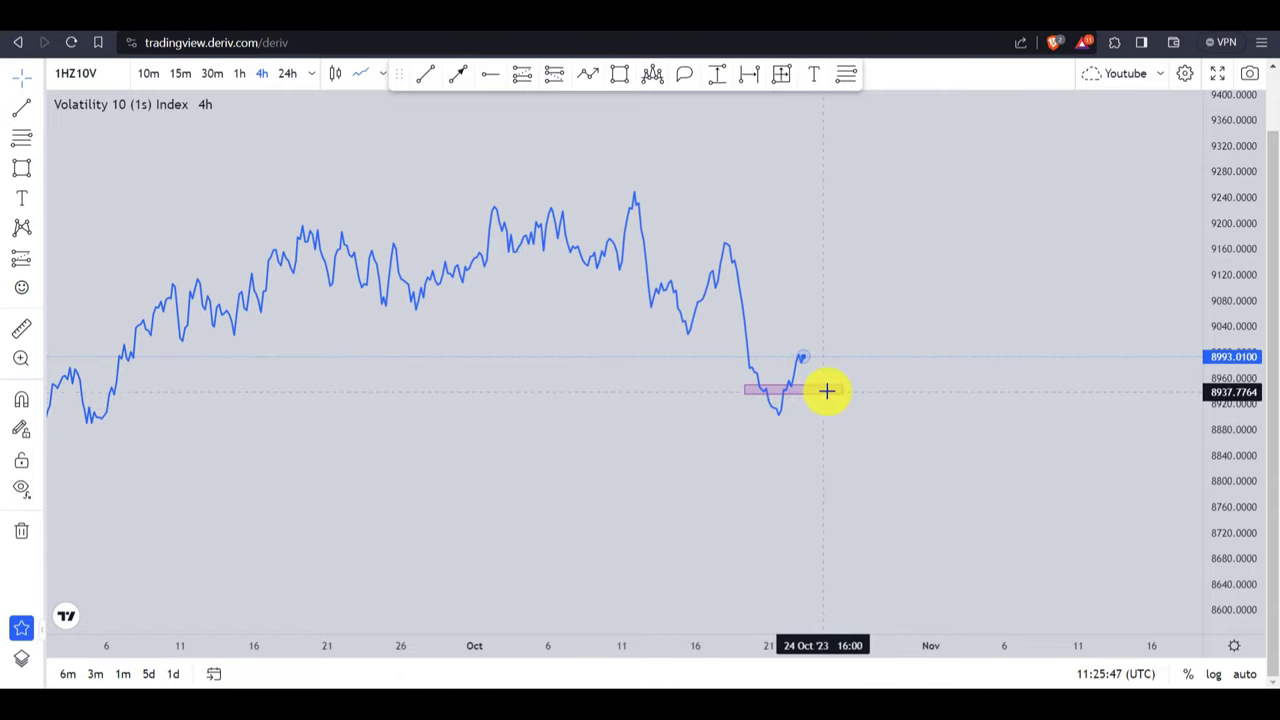
left_click_drag(837, 388, 843, 386)
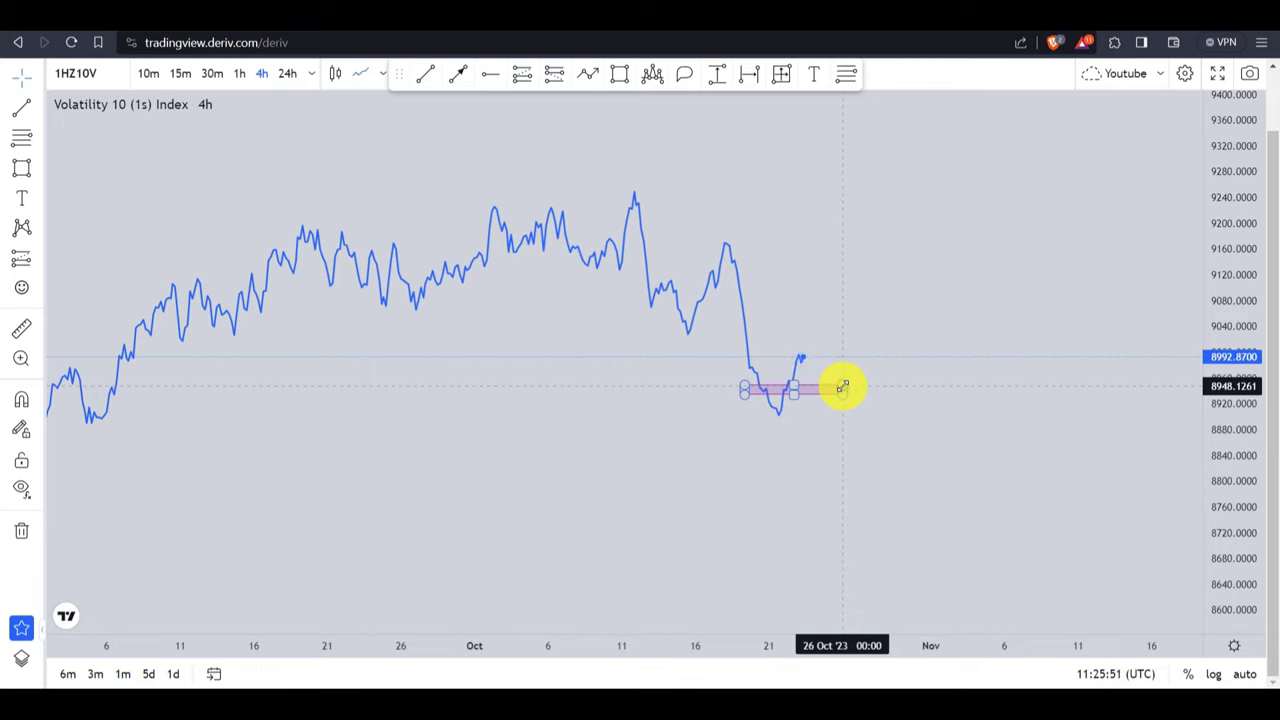
left_click_drag(843, 386, 843, 385)
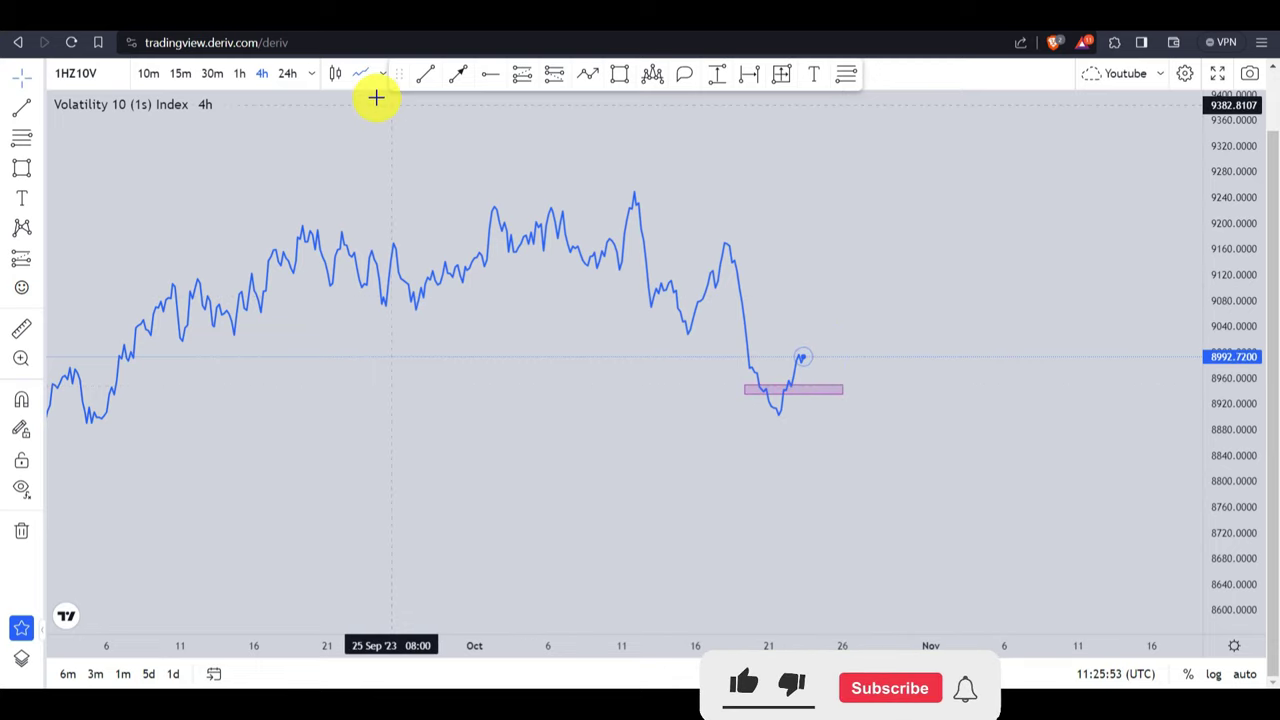
Return the chart to candlesticks and change its interval to 1 hour
left_click(335, 78)
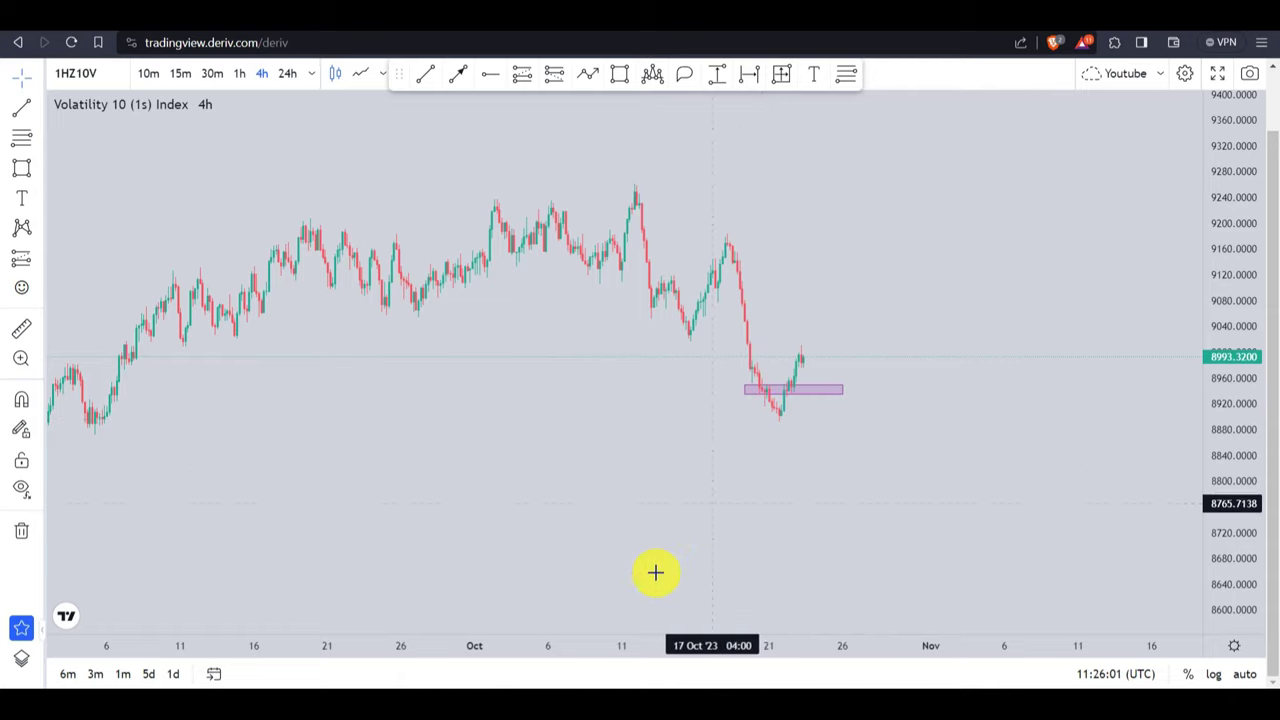
type("1H")
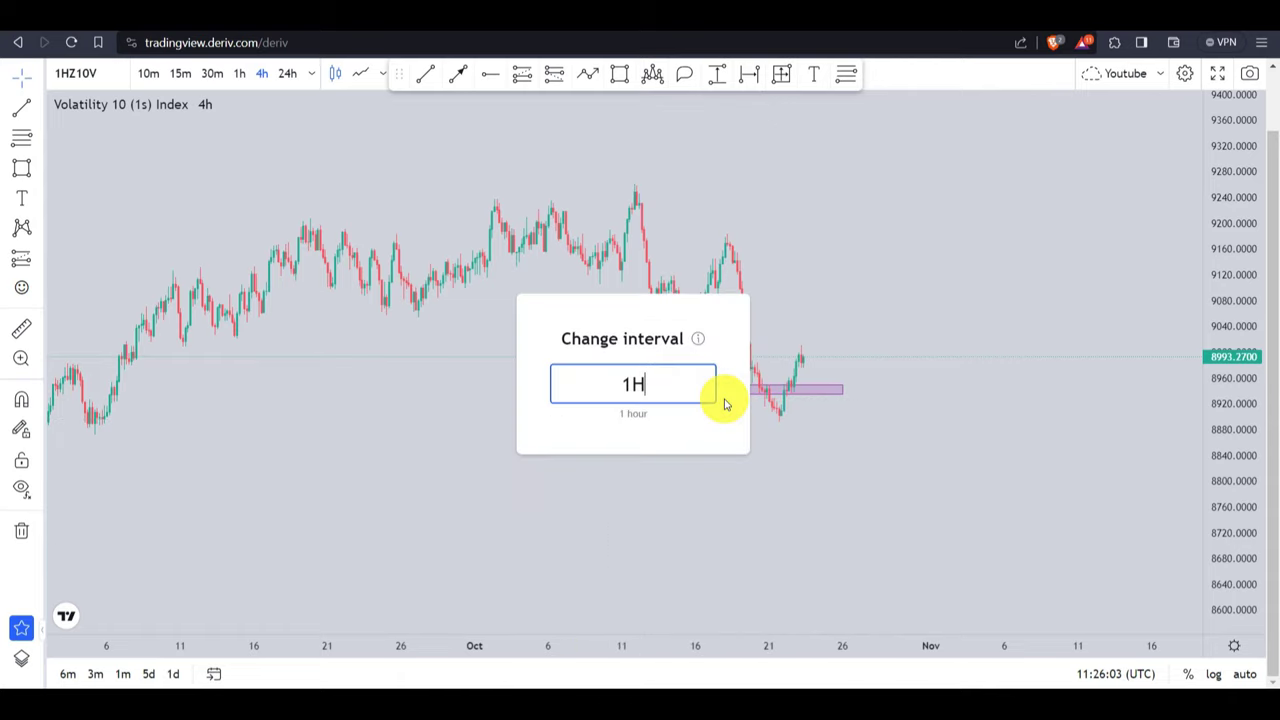
key("Return")
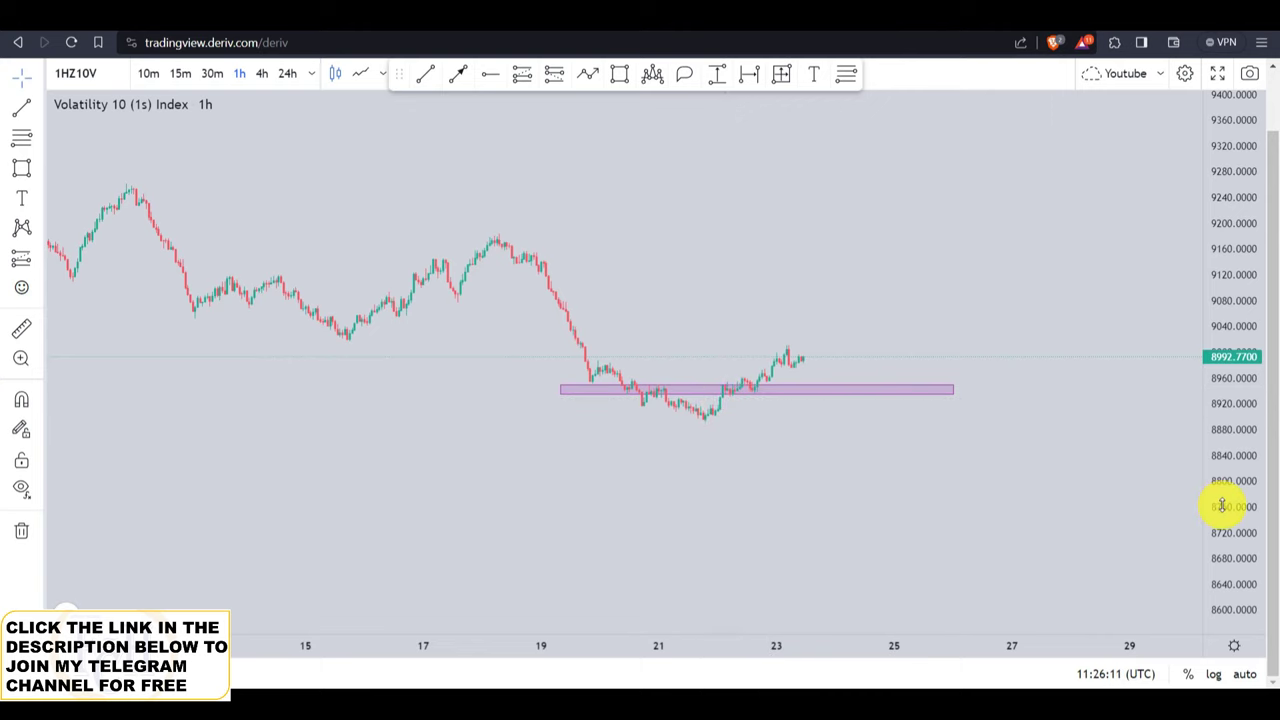
left_click_drag(1223, 509, 1209, 272)
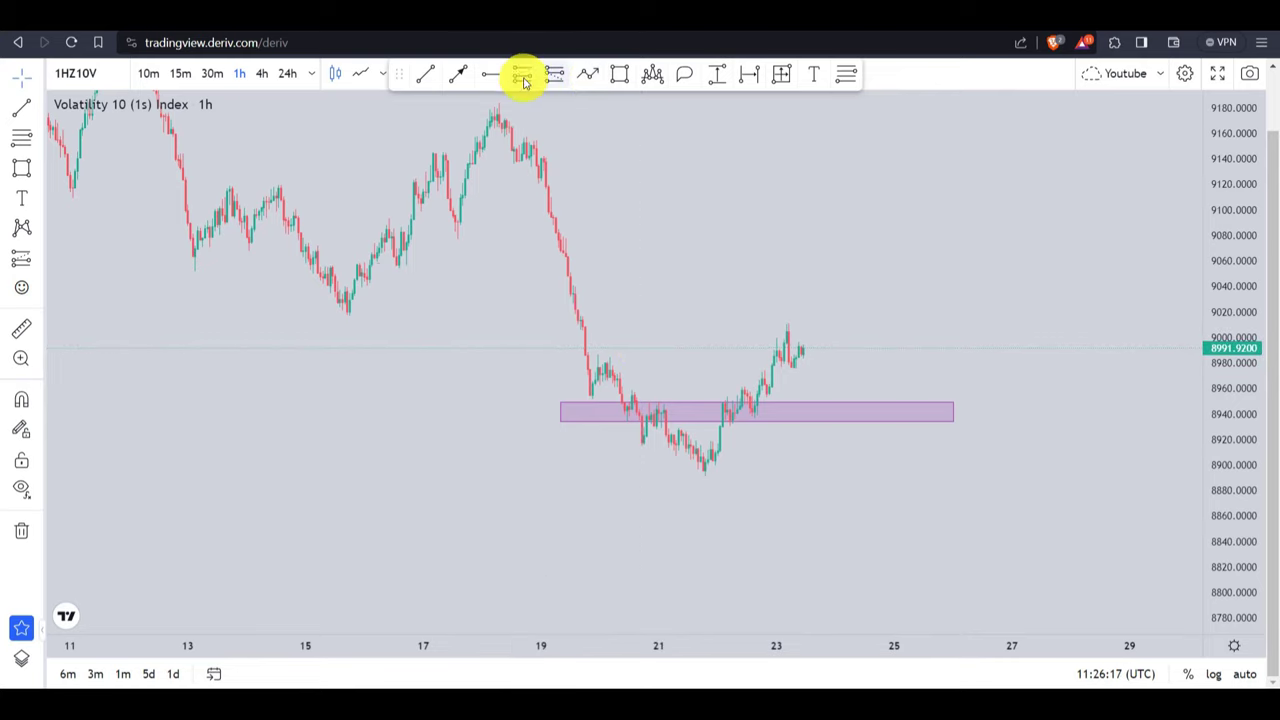
Draw an upward trend arrow from about 8894 on 22 October to about 9008 near 25 October
left_click(458, 75)
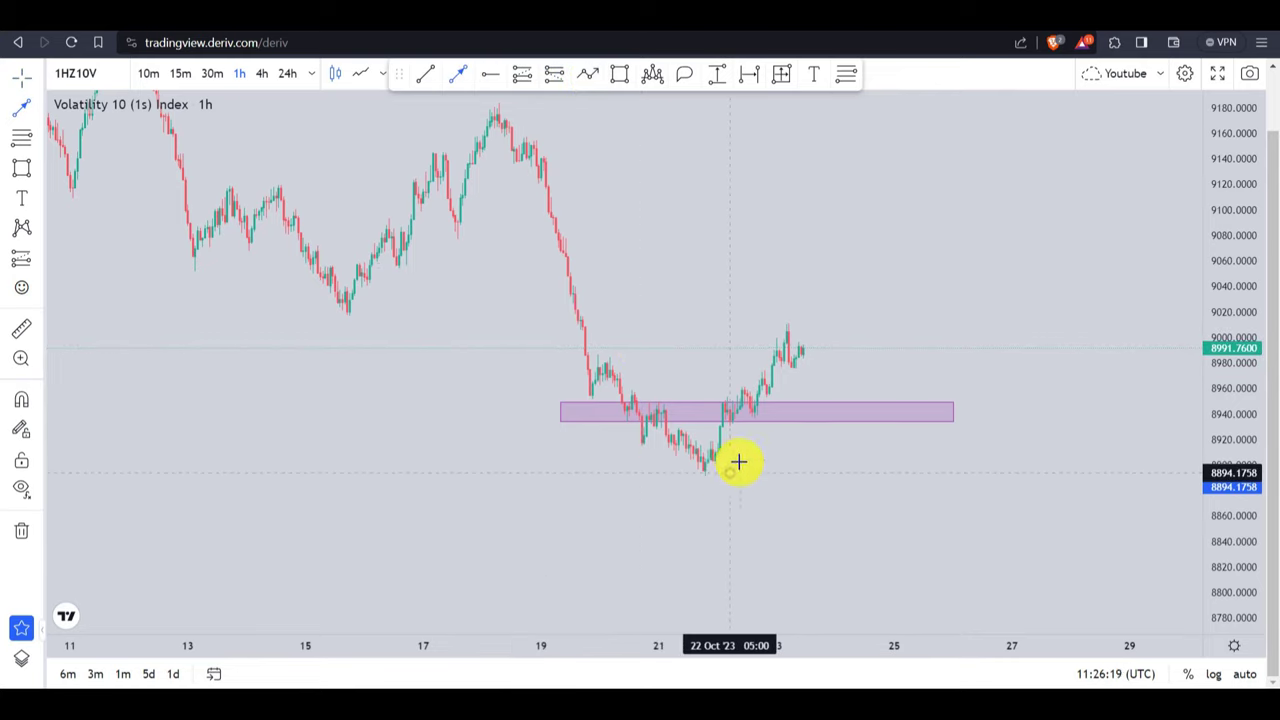
left_click(730, 471)
left_click(893, 331)
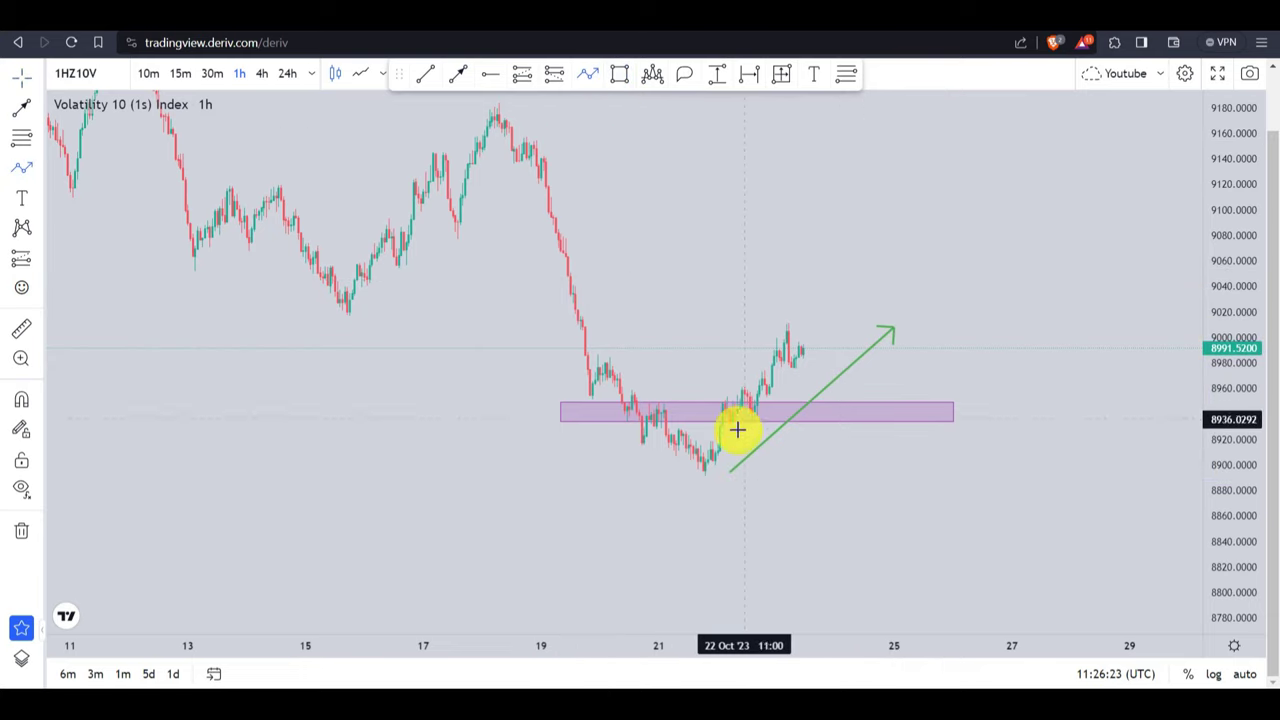
Trace the rising swing highs and lows with a path from the latest low, ending at about 9040 above the current price
left_click(703, 474)
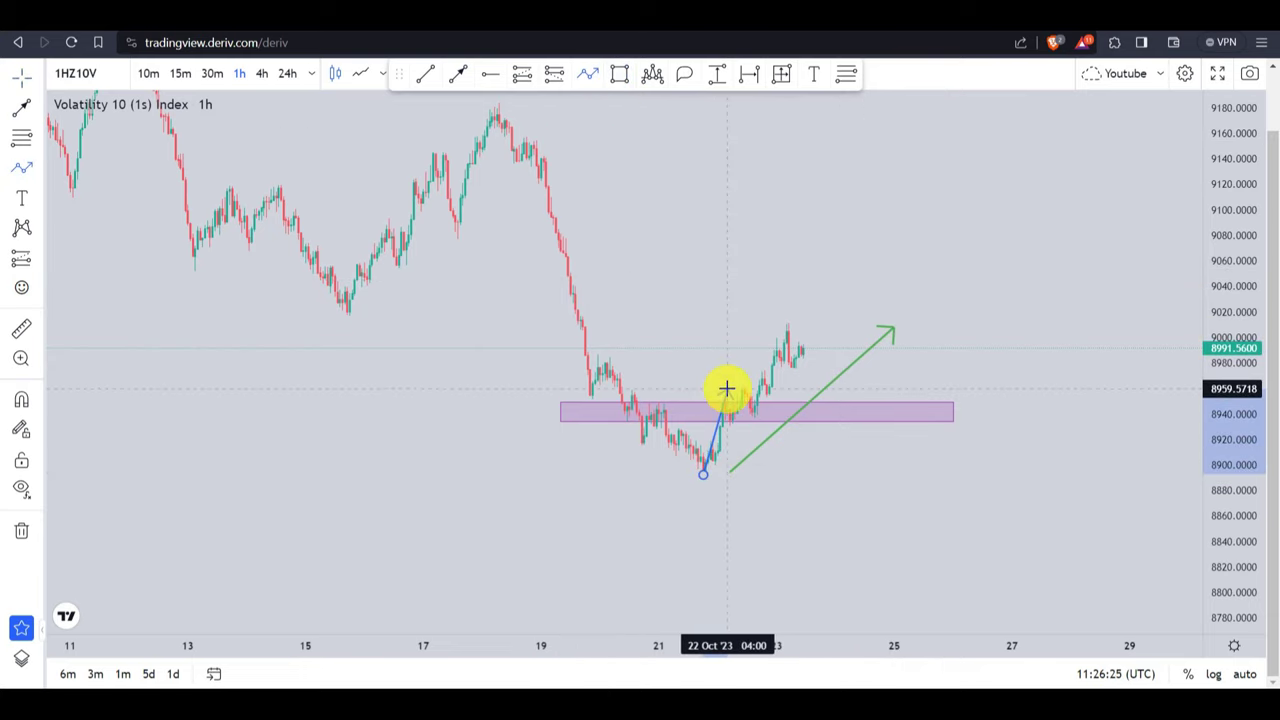
left_click(729, 387)
left_click(752, 417)
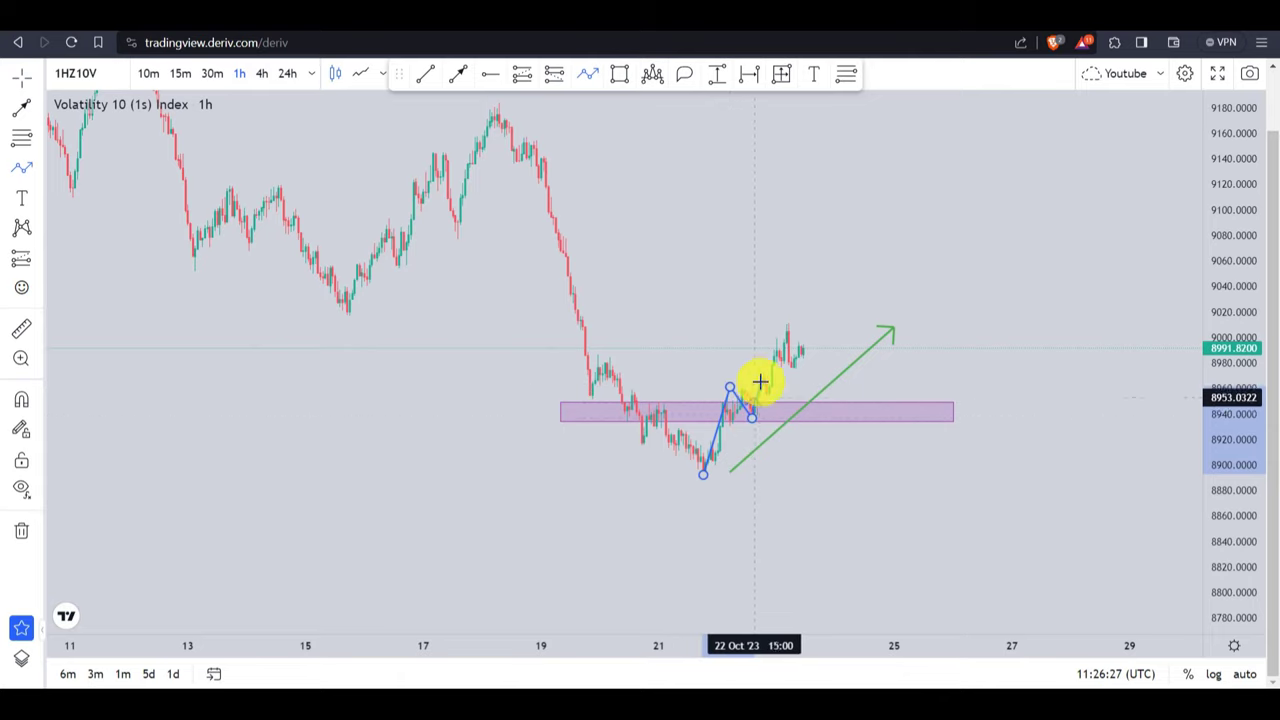
left_click(783, 321)
left_click(791, 369)
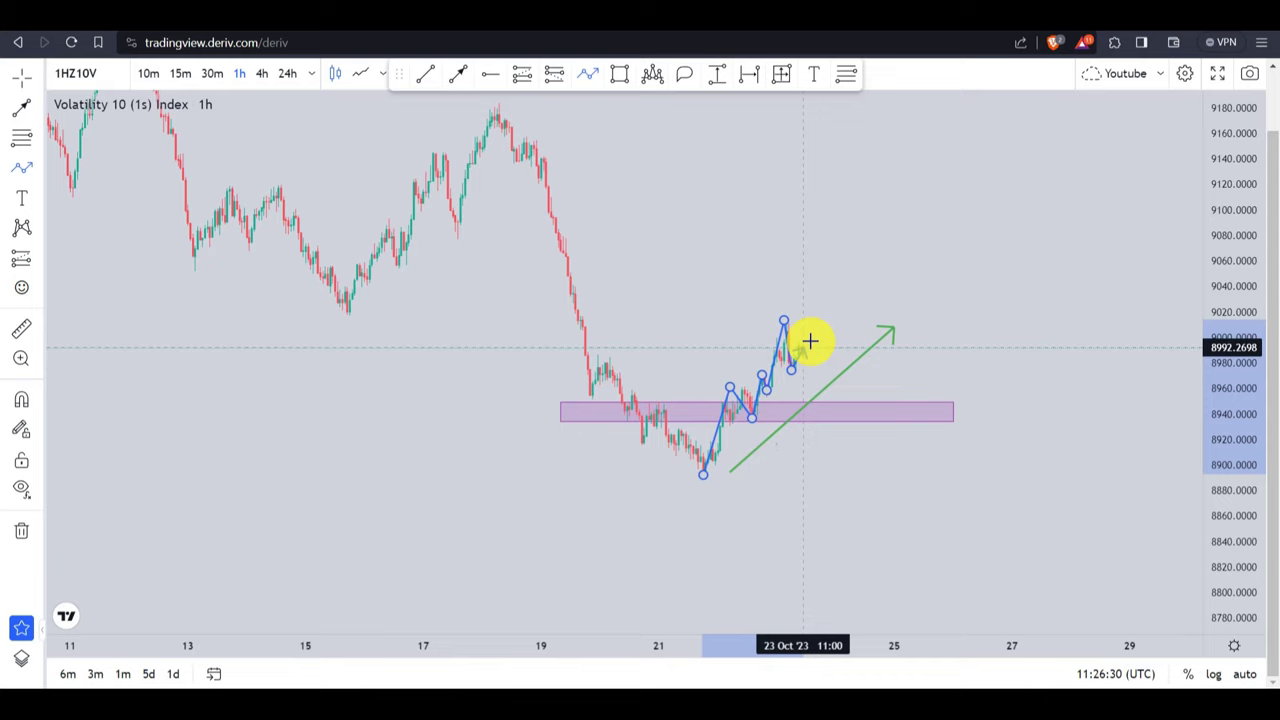
double_click(851, 287)
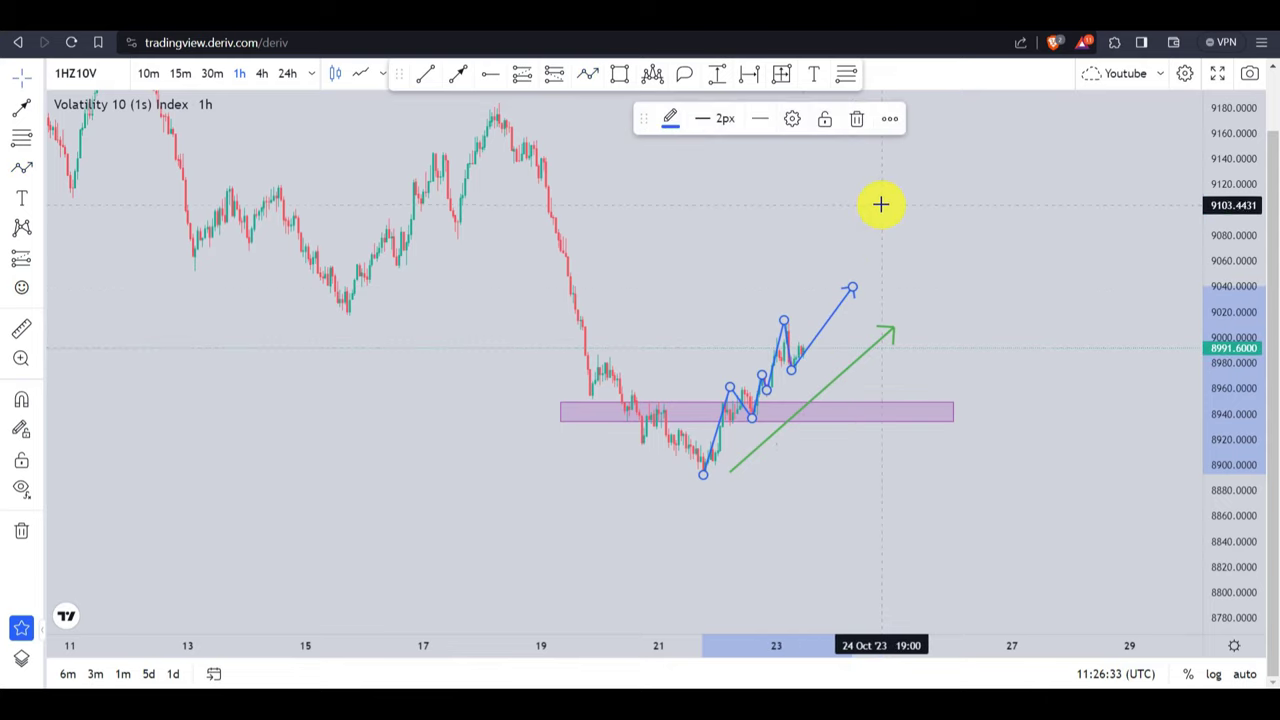
Delete the zigzag path traced over the rising candles
left_click(879, 215)
left_click(853, 292)
key("Delete")
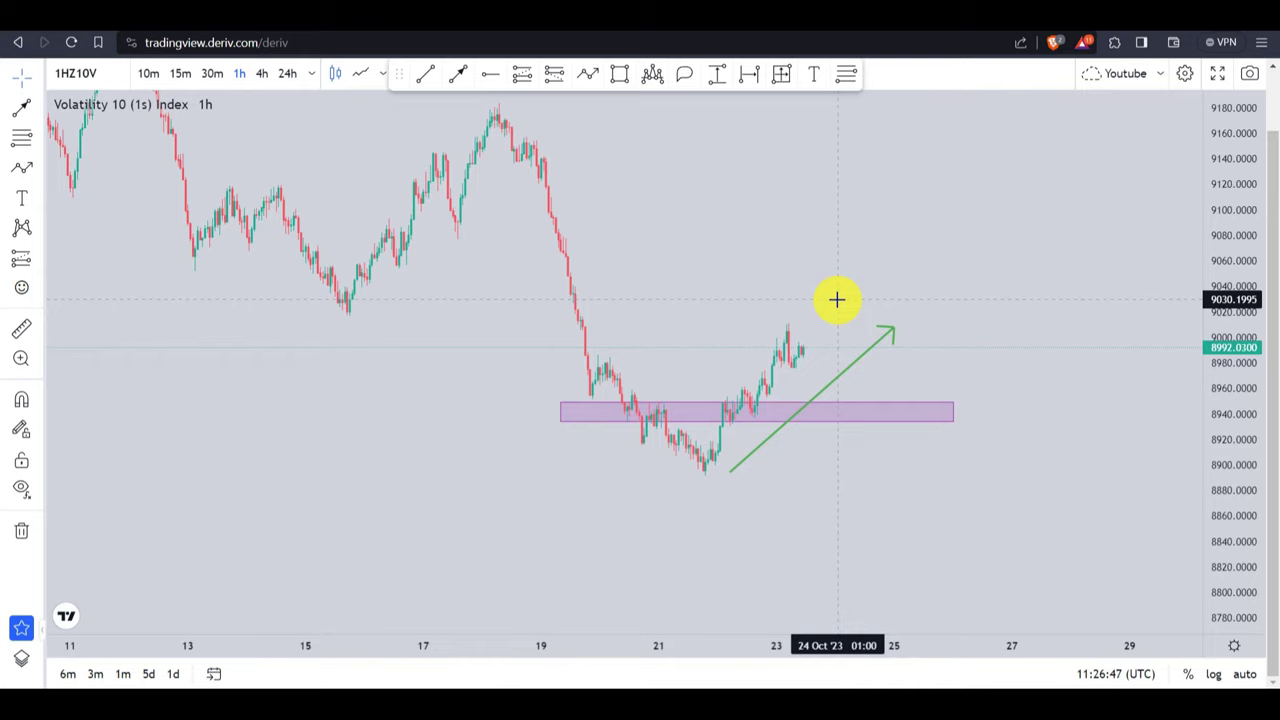
Change the chart interval to 30 minutes and enlarge the price scale around the zone
type("30")
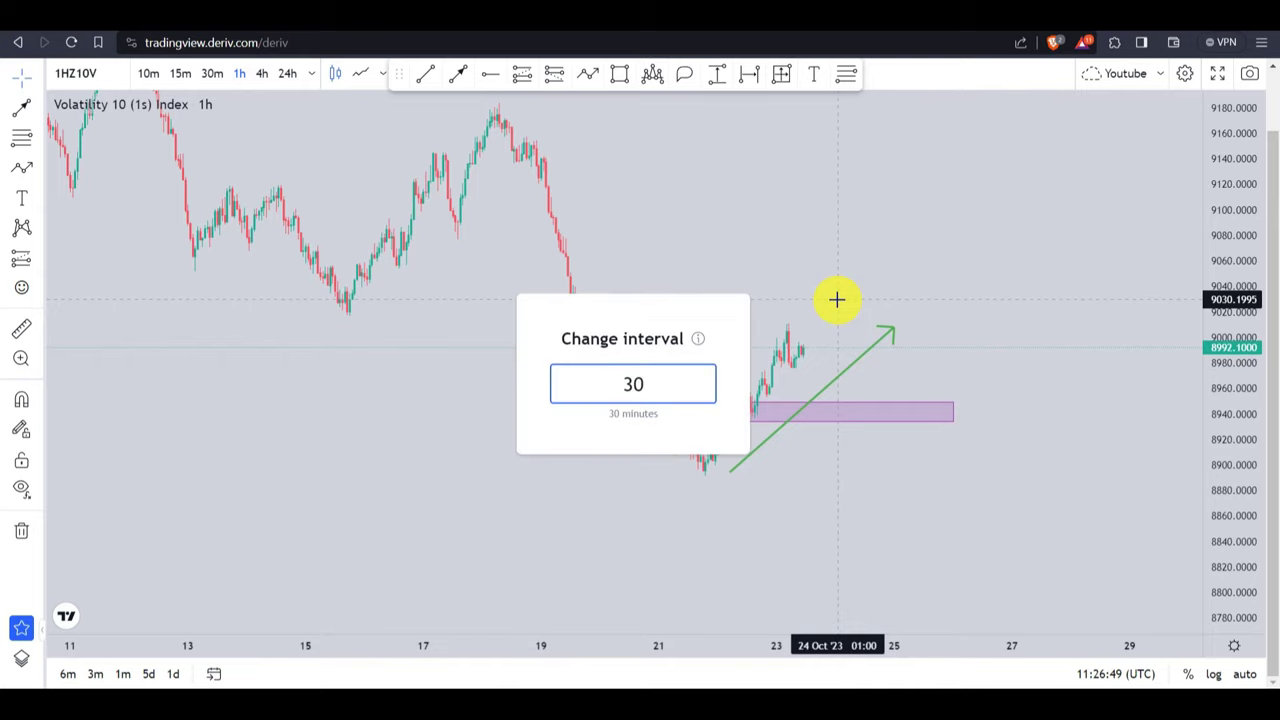
key("Return")
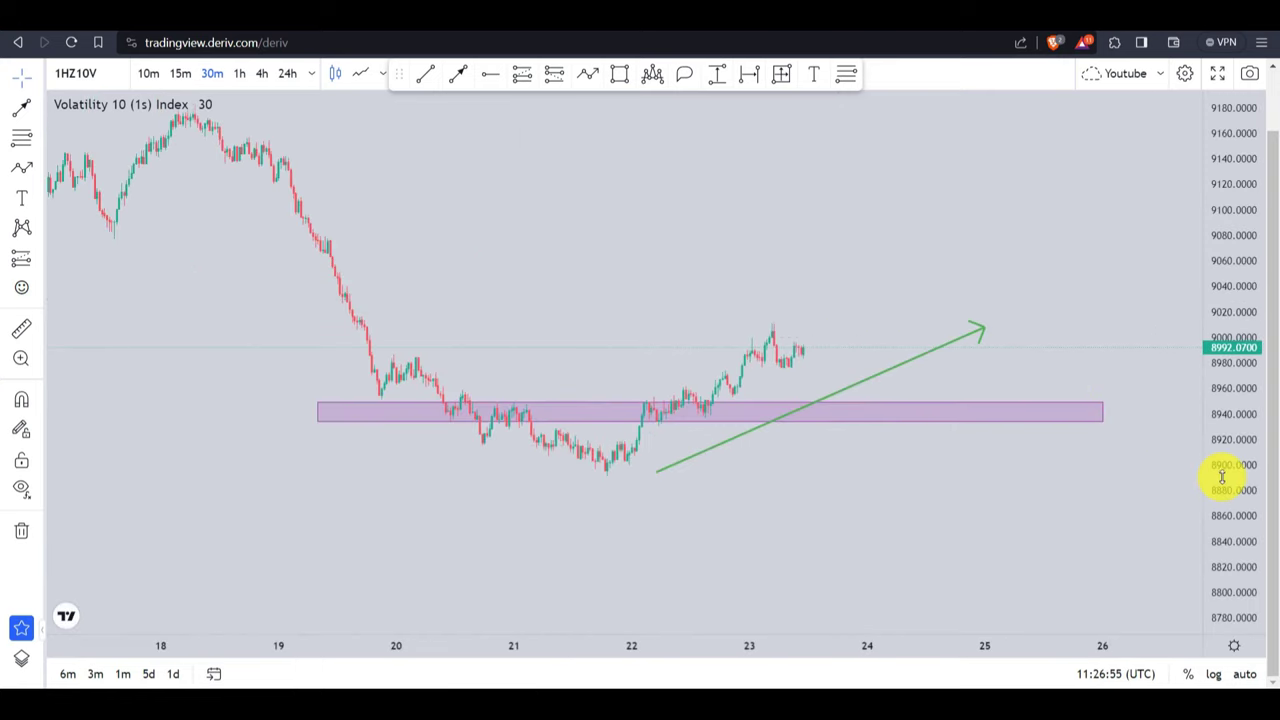
left_click_drag(1221, 470, 1181, 277)
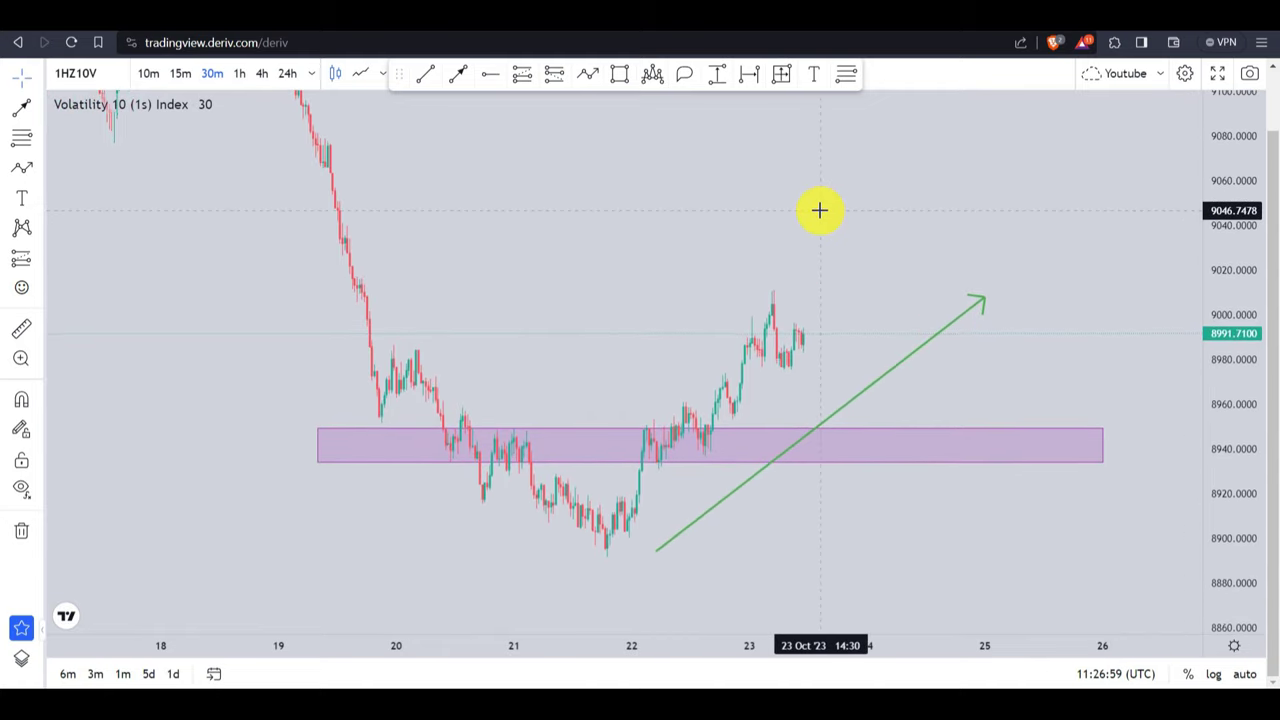
left_click_drag(643, 266, 620, 219)
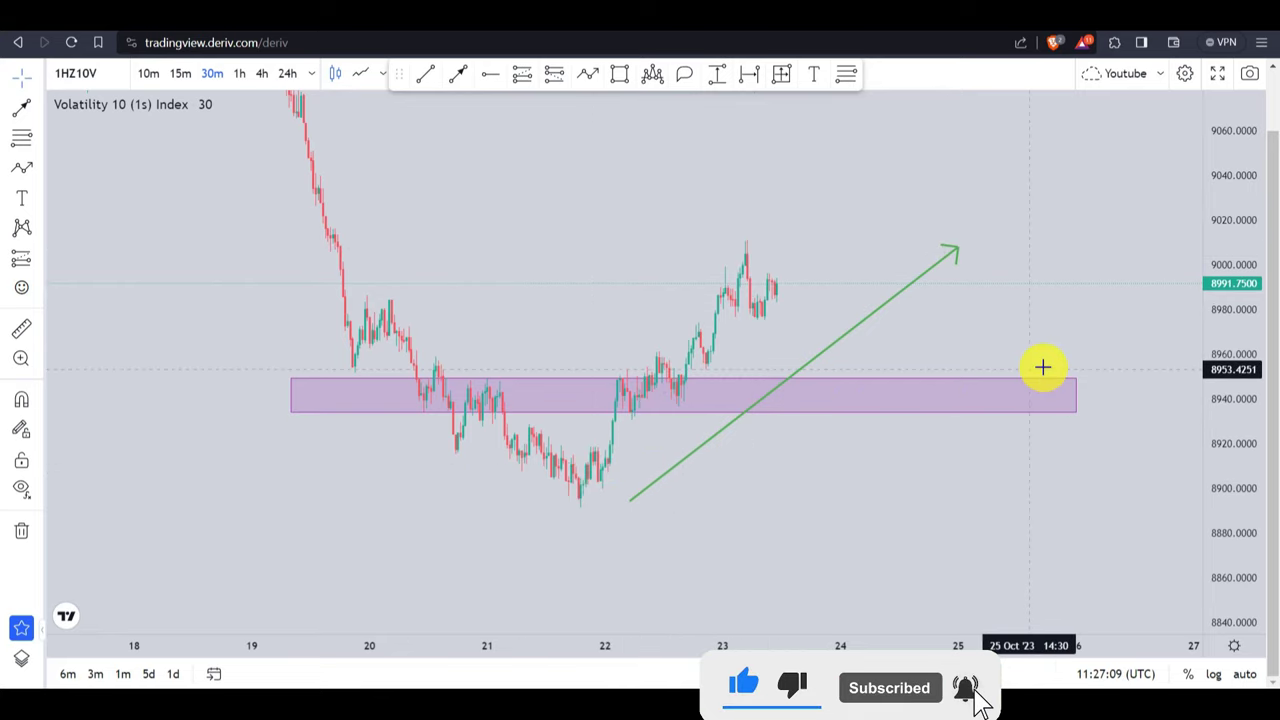
Shrink the rectangular zone to span 21 October 19:30 to about midday 23 October, with its upper edge at about 8941
left_click(289, 378)
left_click_drag(289, 378, 583, 400)
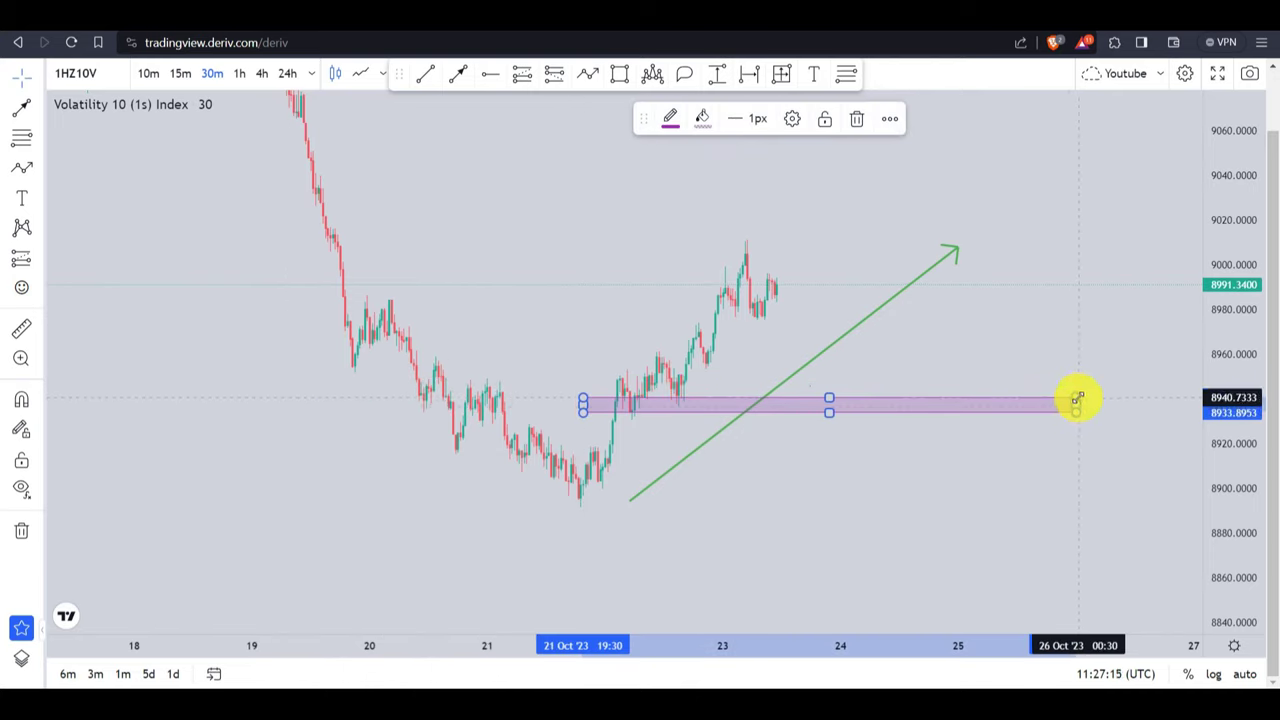
left_click_drag(1077, 399, 789, 399)
key("Escape")
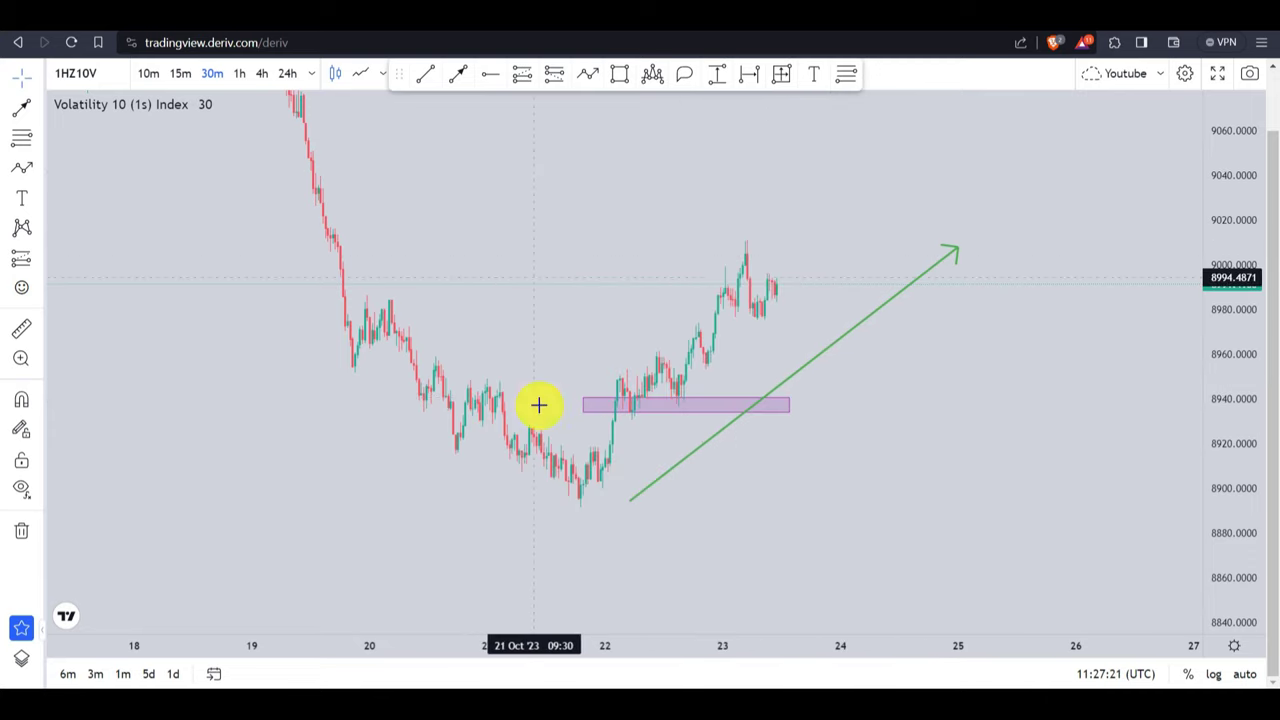
Trace the rising swing highs and lows with a path from the latest low near 8900, ending at the pullback low at about 8975
left_click(589, 74)
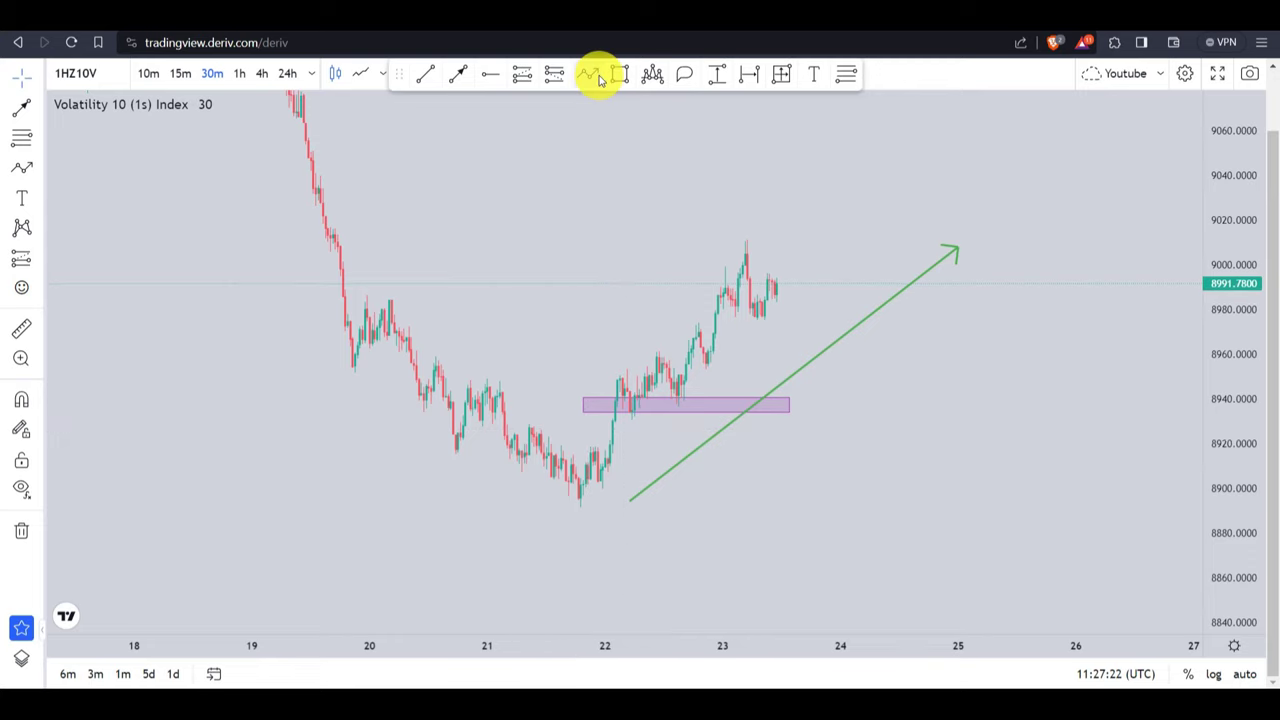
left_click(585, 493)
left_click(637, 354)
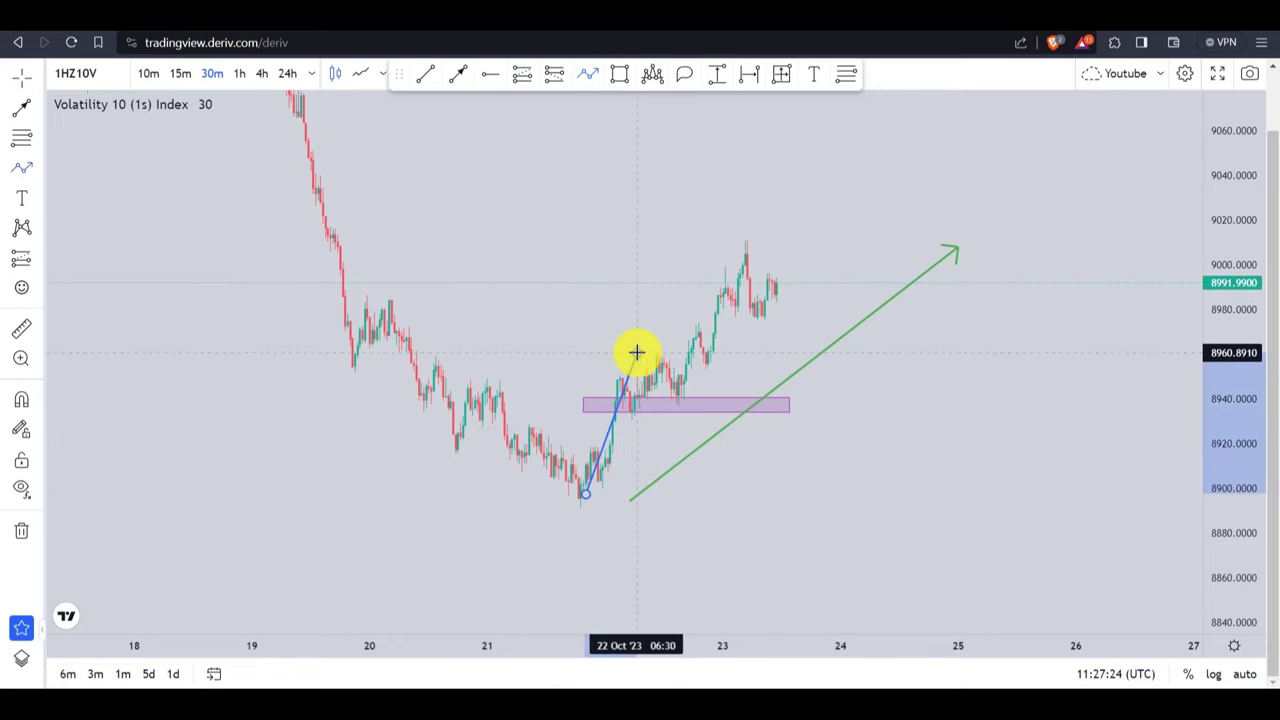
left_click(673, 406)
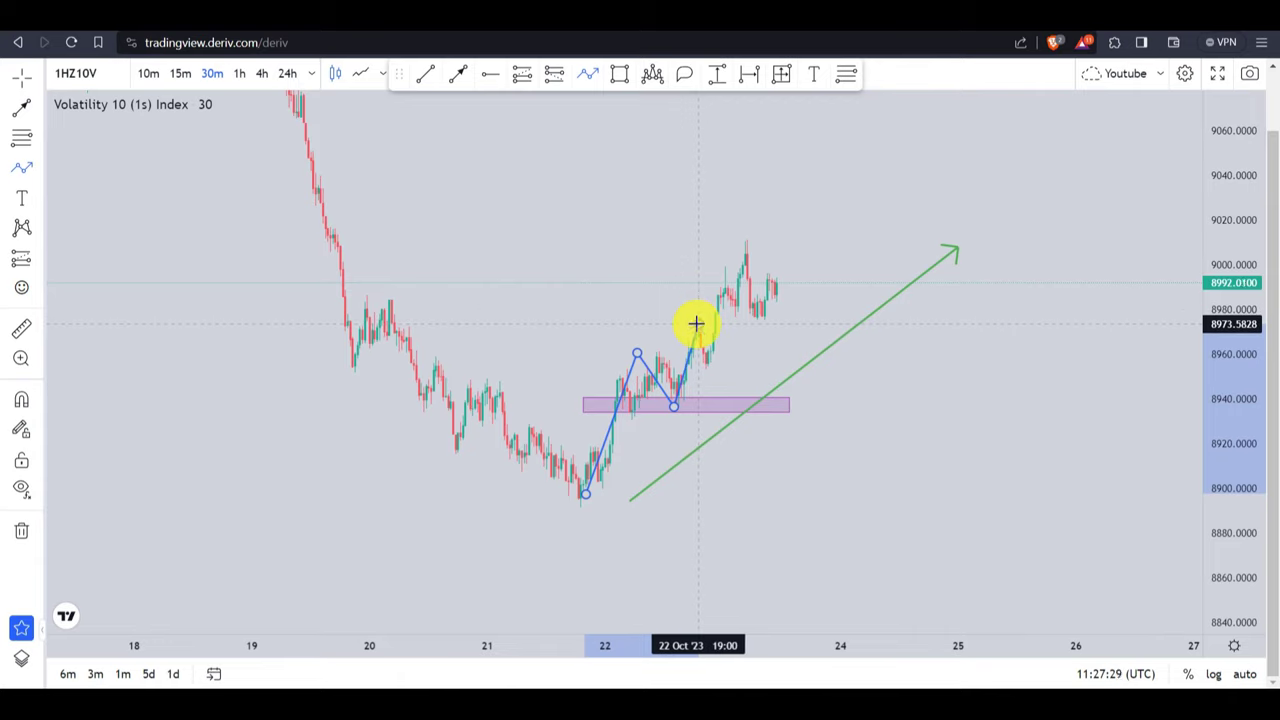
left_click(698, 327)
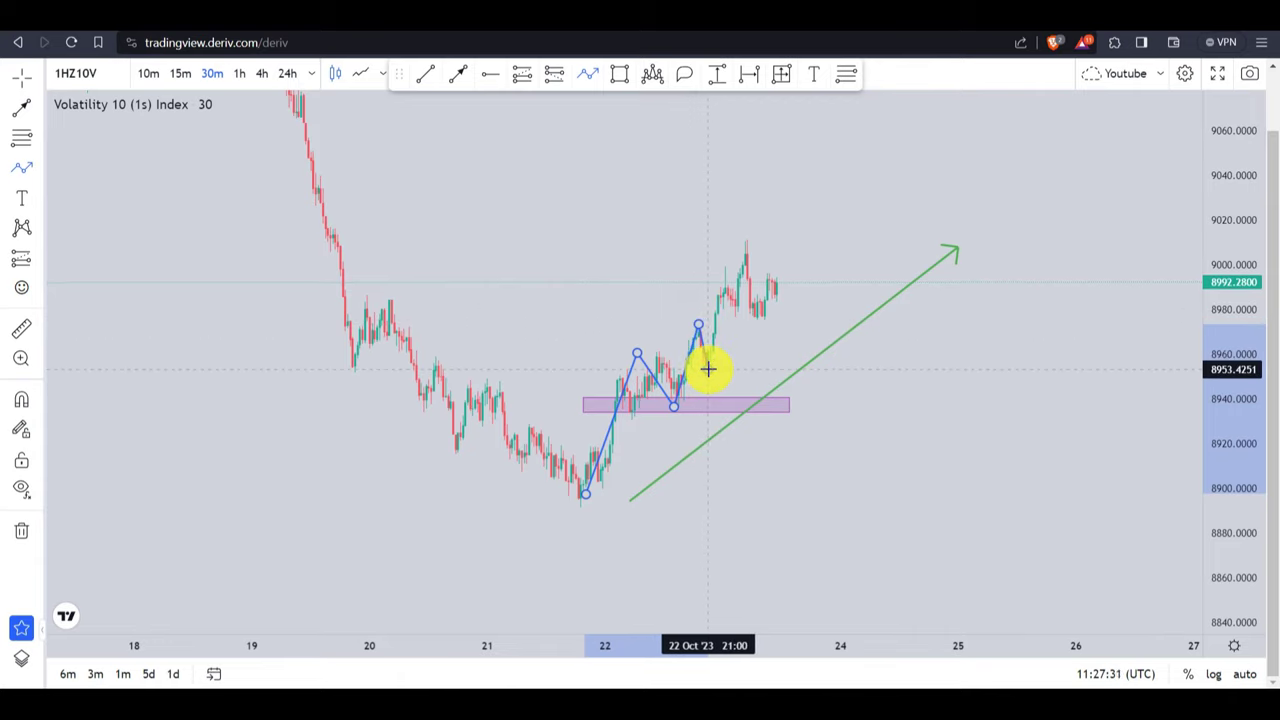
left_click(708, 369)
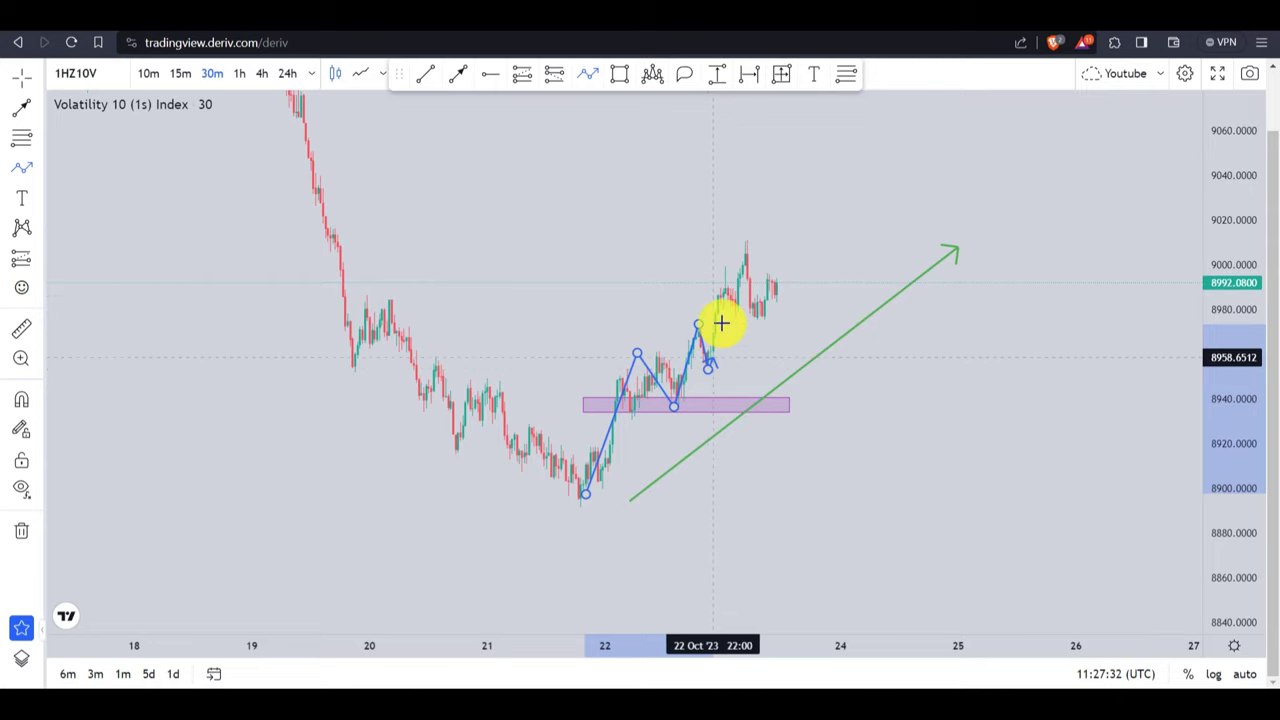
left_click(744, 246)
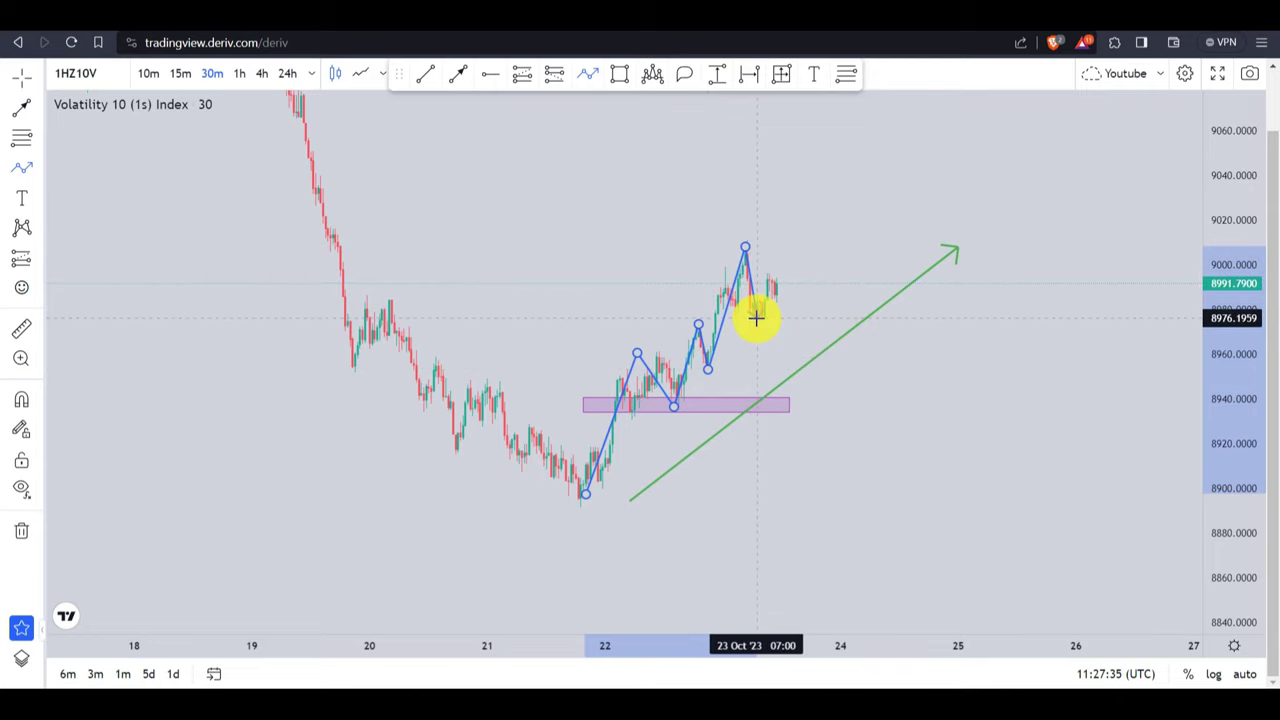
double_click(758, 320)
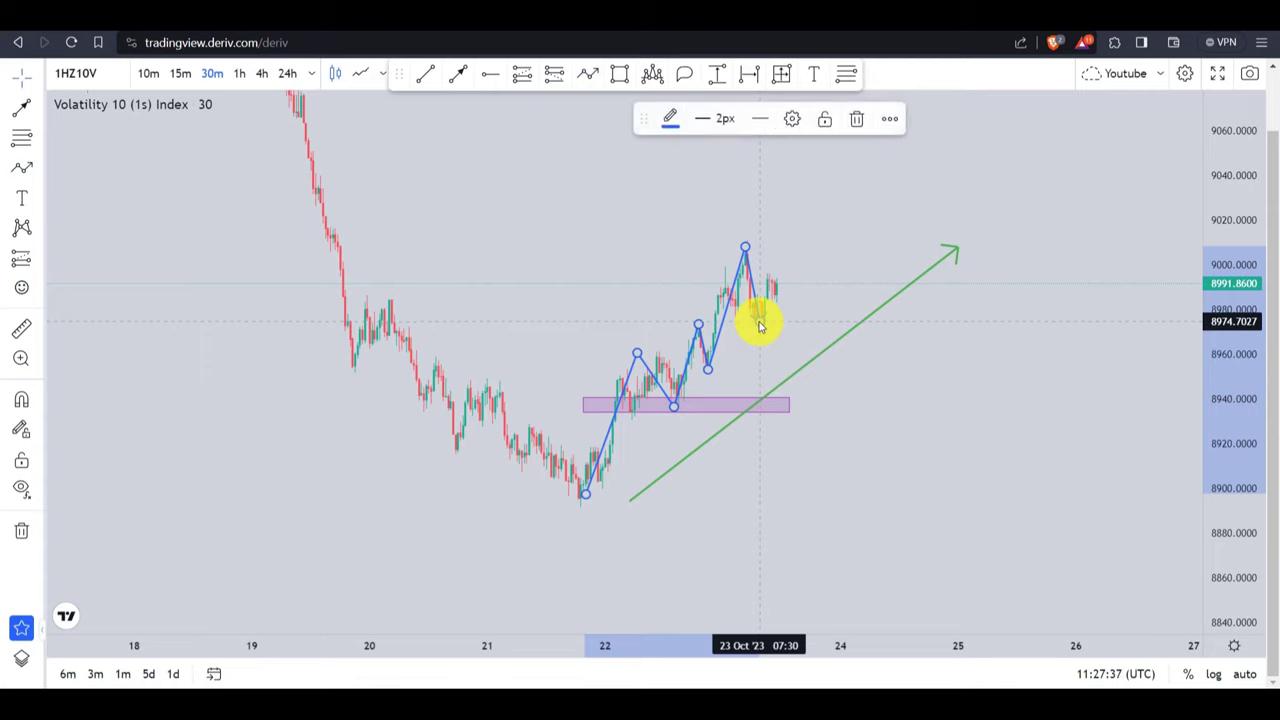
left_click(772, 320)
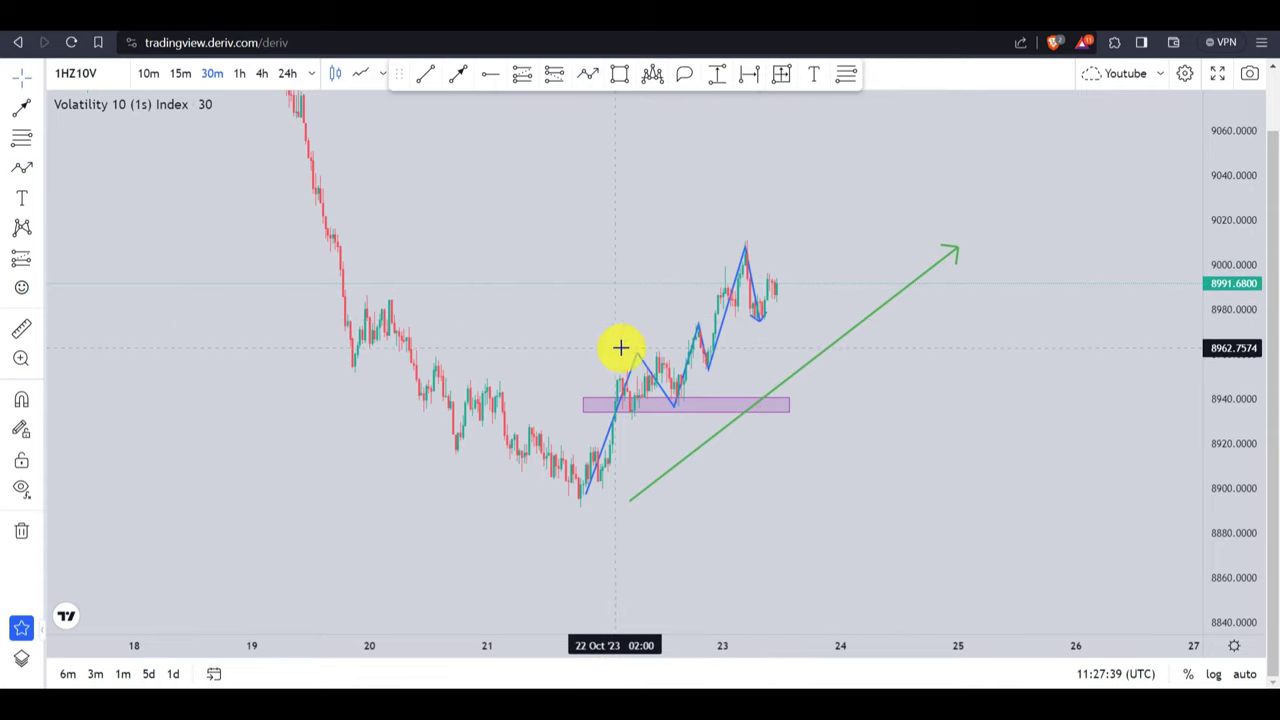
Move the zigzag path slightly earlier in time so it sits just beside the rising candles
left_click(745, 250)
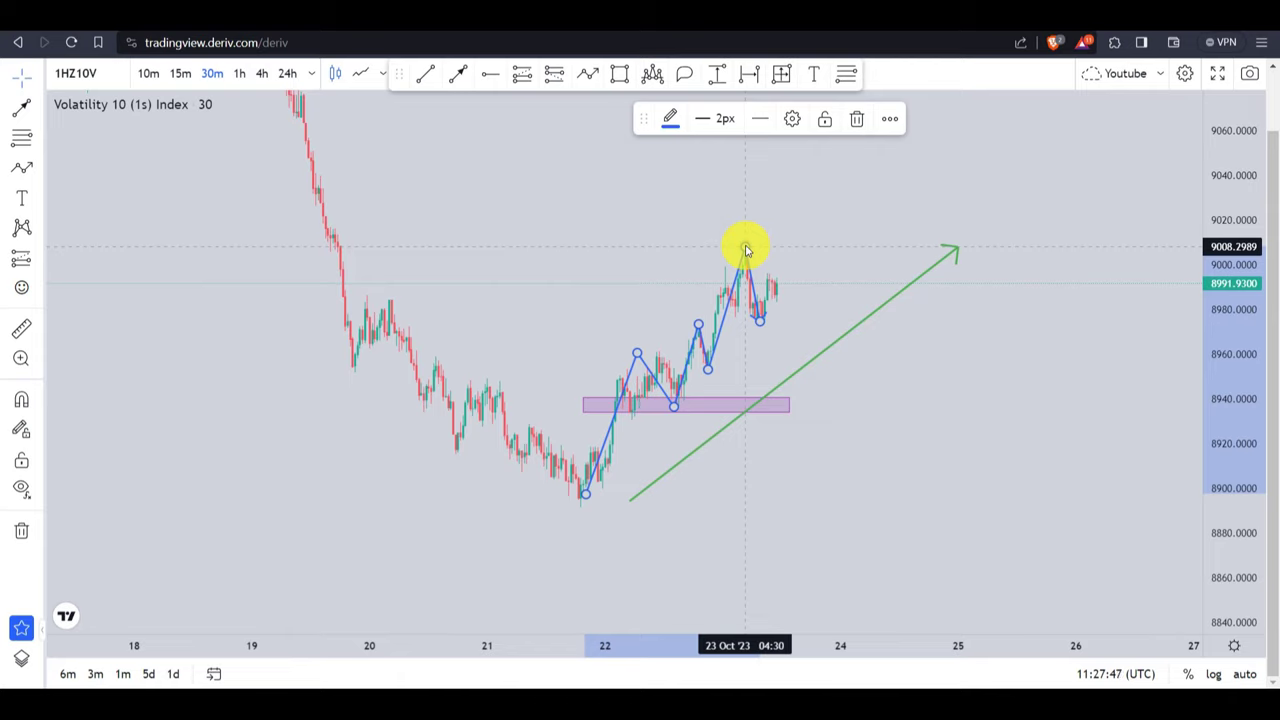
left_click(814, 231)
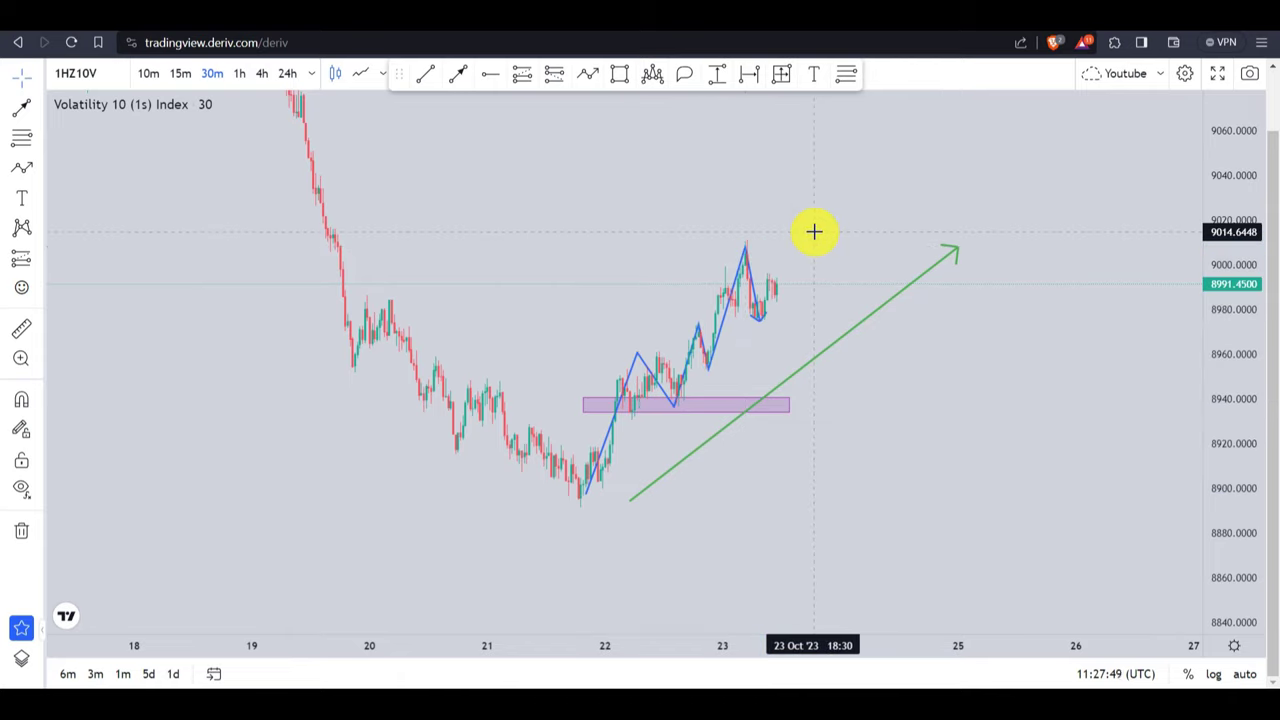
left_click(744, 252)
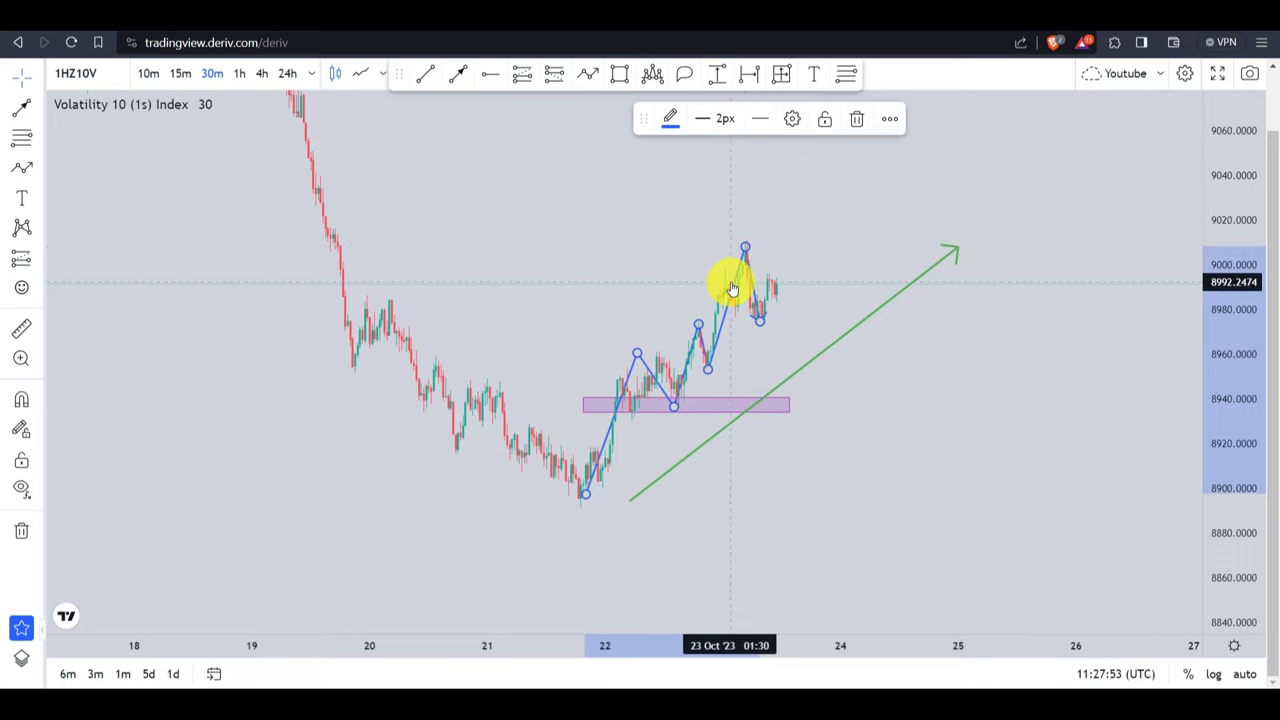
left_click_drag(735, 289, 716, 289)
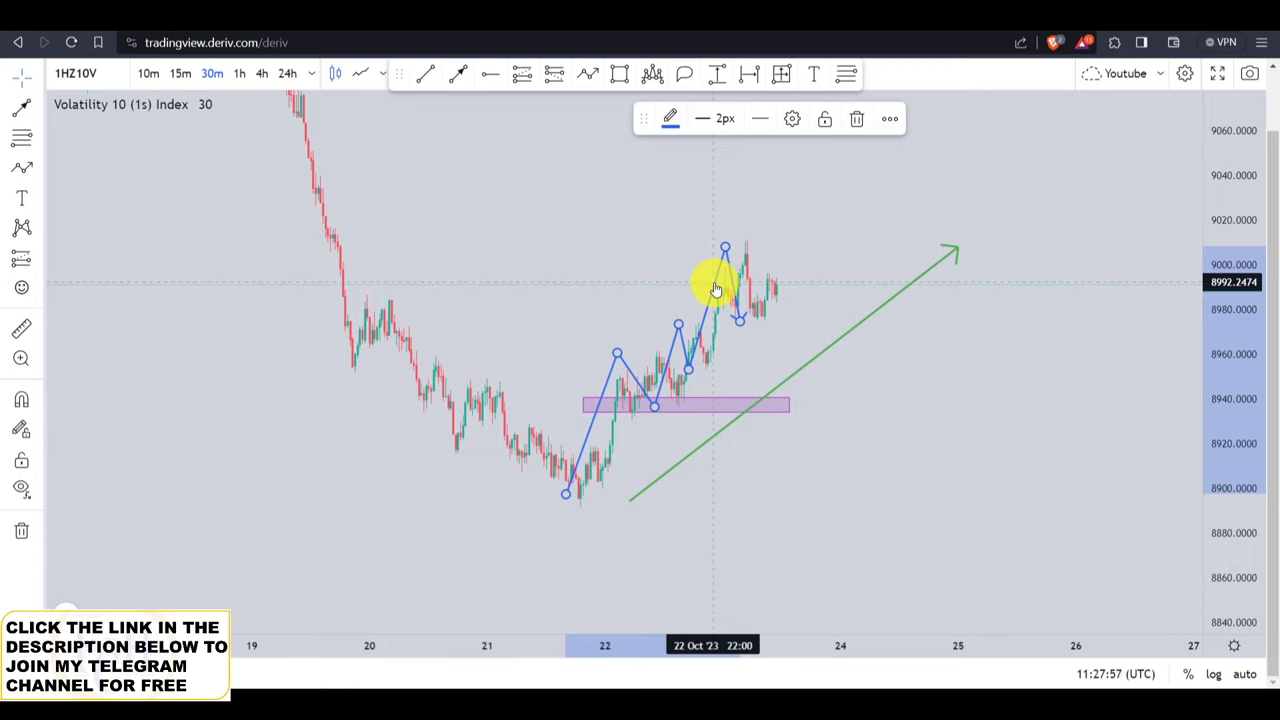
left_click(806, 251)
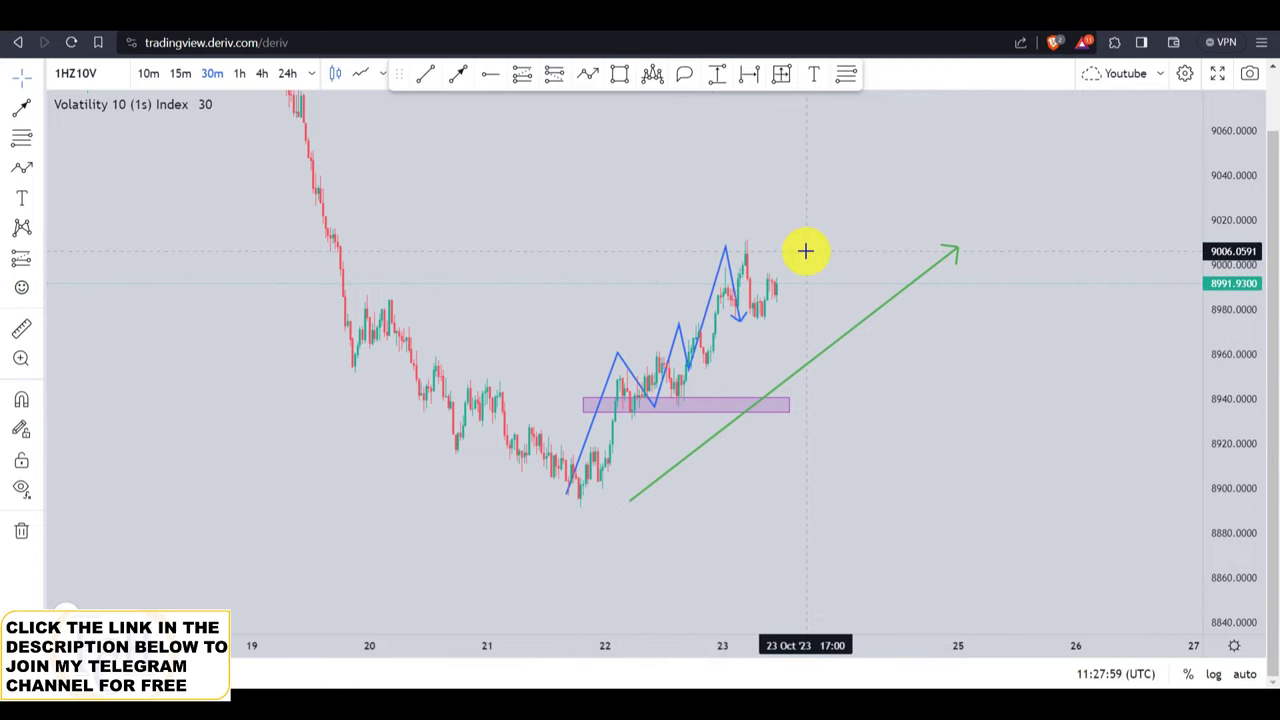
Draw a rectangular zone under the latest pullback from 22 October 12:30 to early 24 October, spanning about 8970 to 8977
left_click(617, 75)
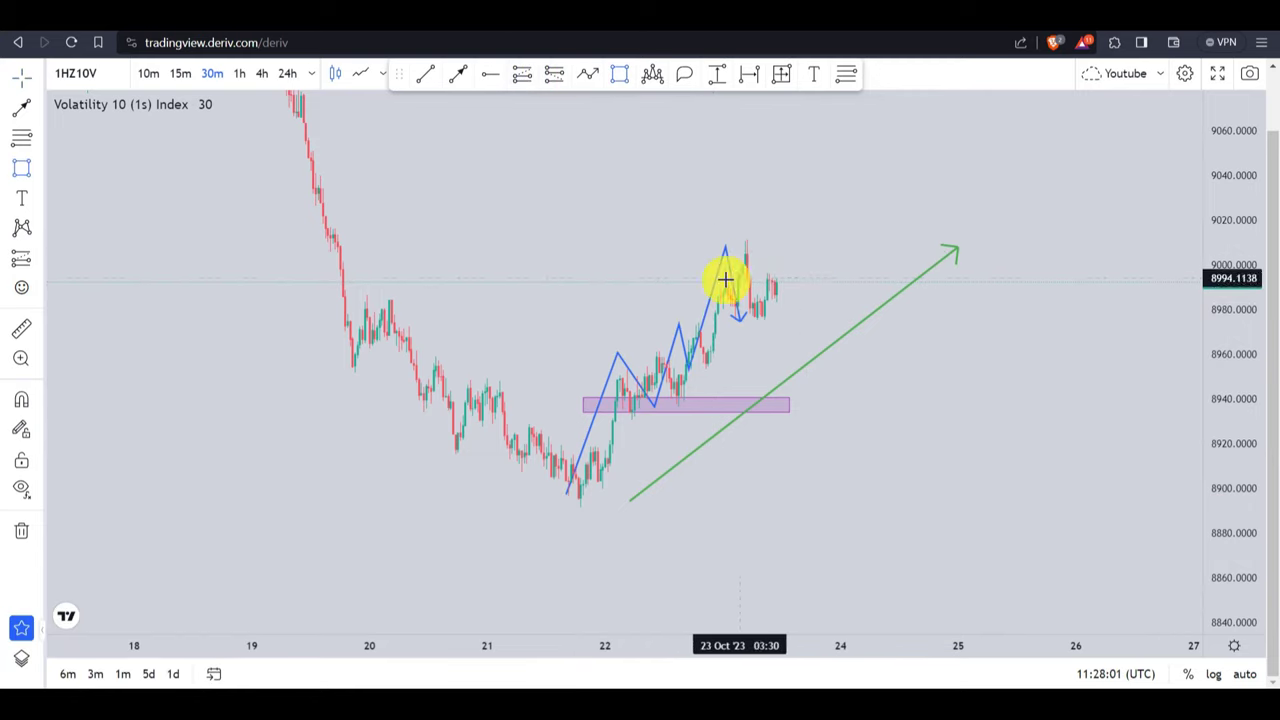
left_click(666, 309)
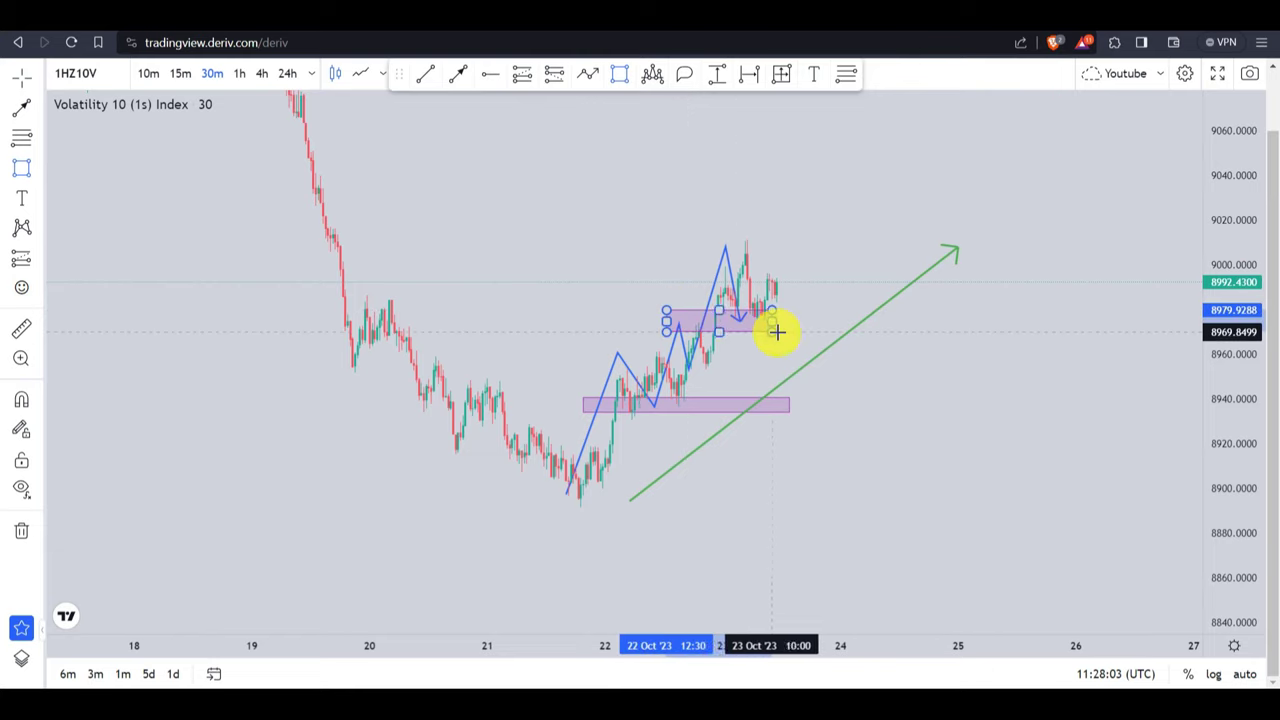
left_click(851, 331)
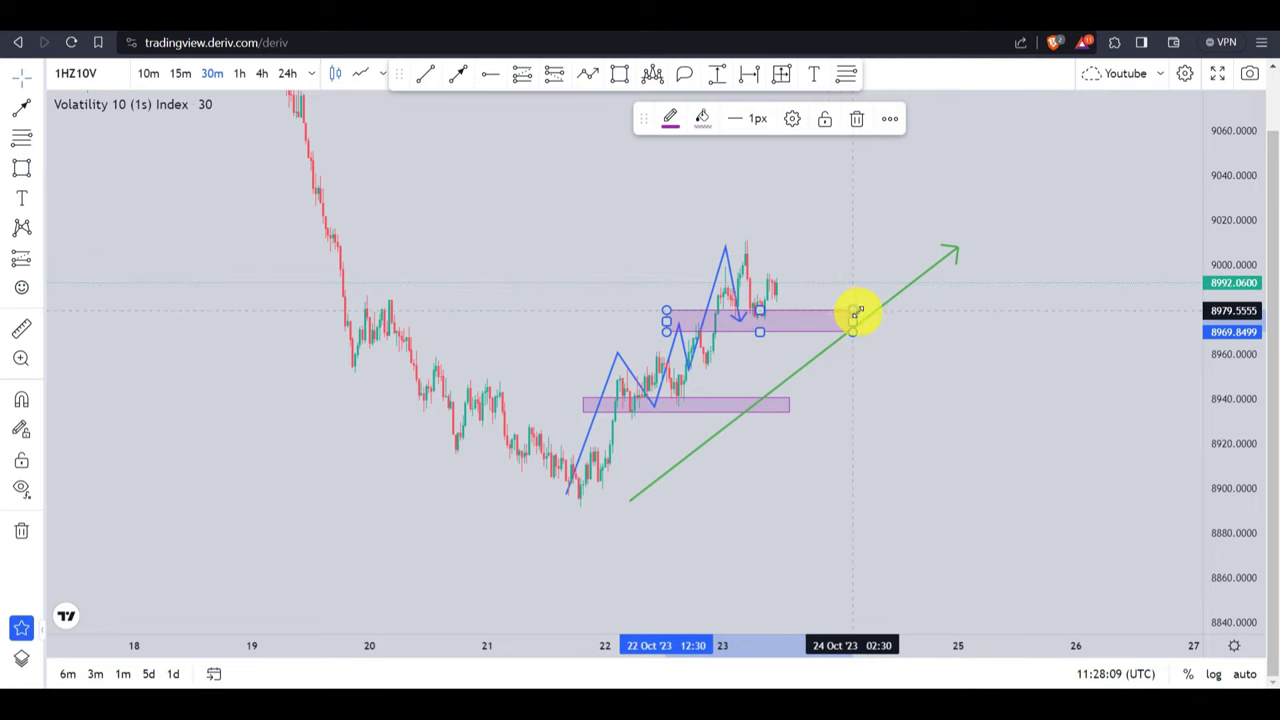
left_click_drag(857, 312, 870, 318)
left_click(819, 250)
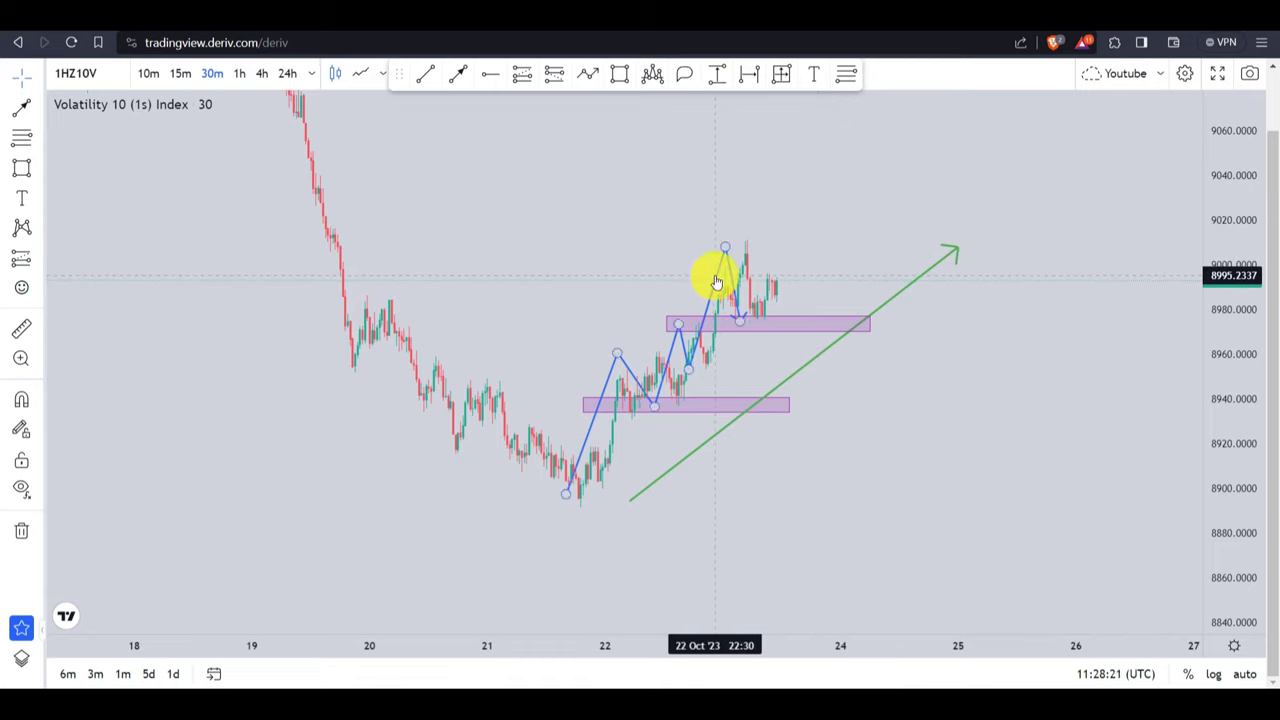
Move the zigzag path clear of the candles and draw a short arrow from its end at about 8980 to 23 October 01:00
left_click_drag(717, 283, 654, 271)
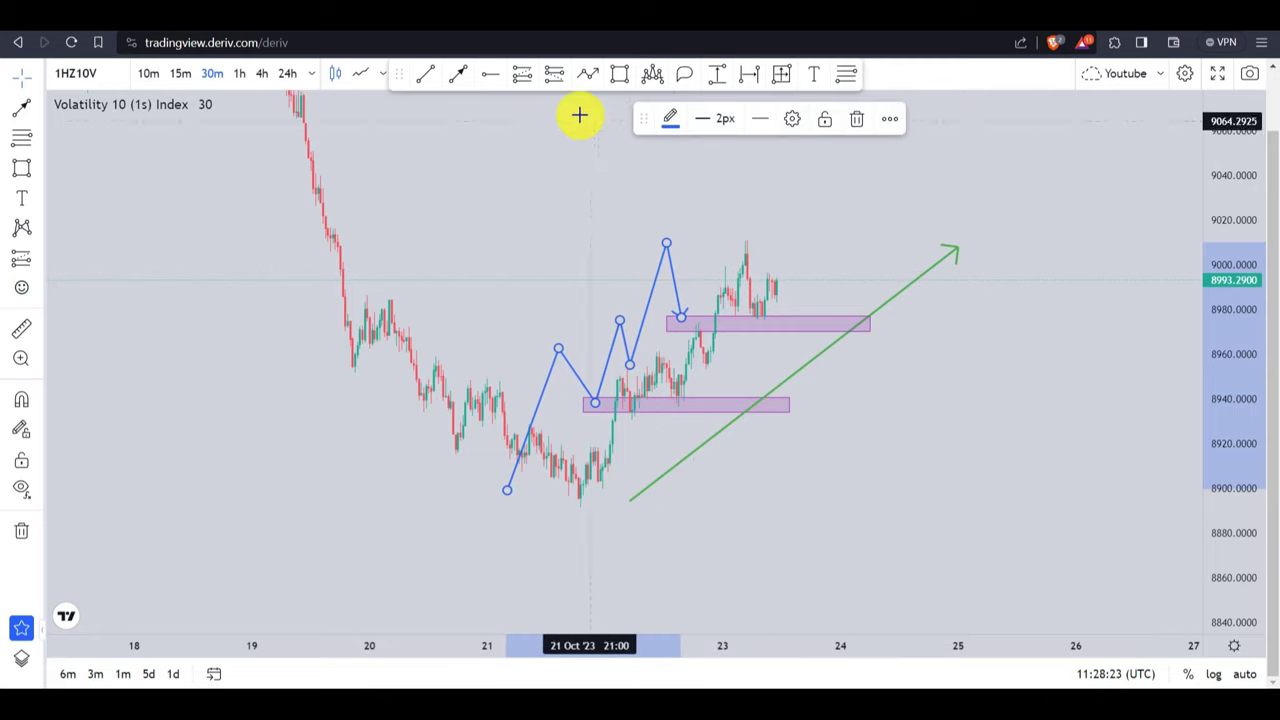
left_click(457, 75)
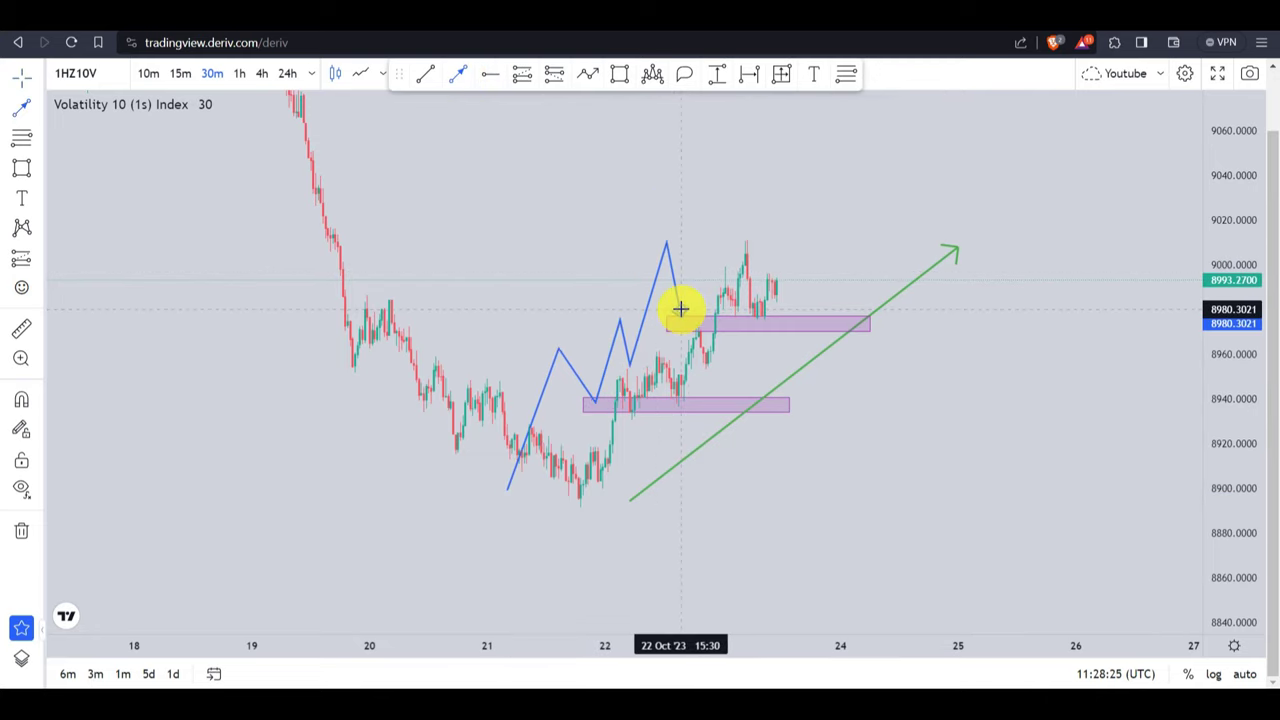
left_click(680, 309)
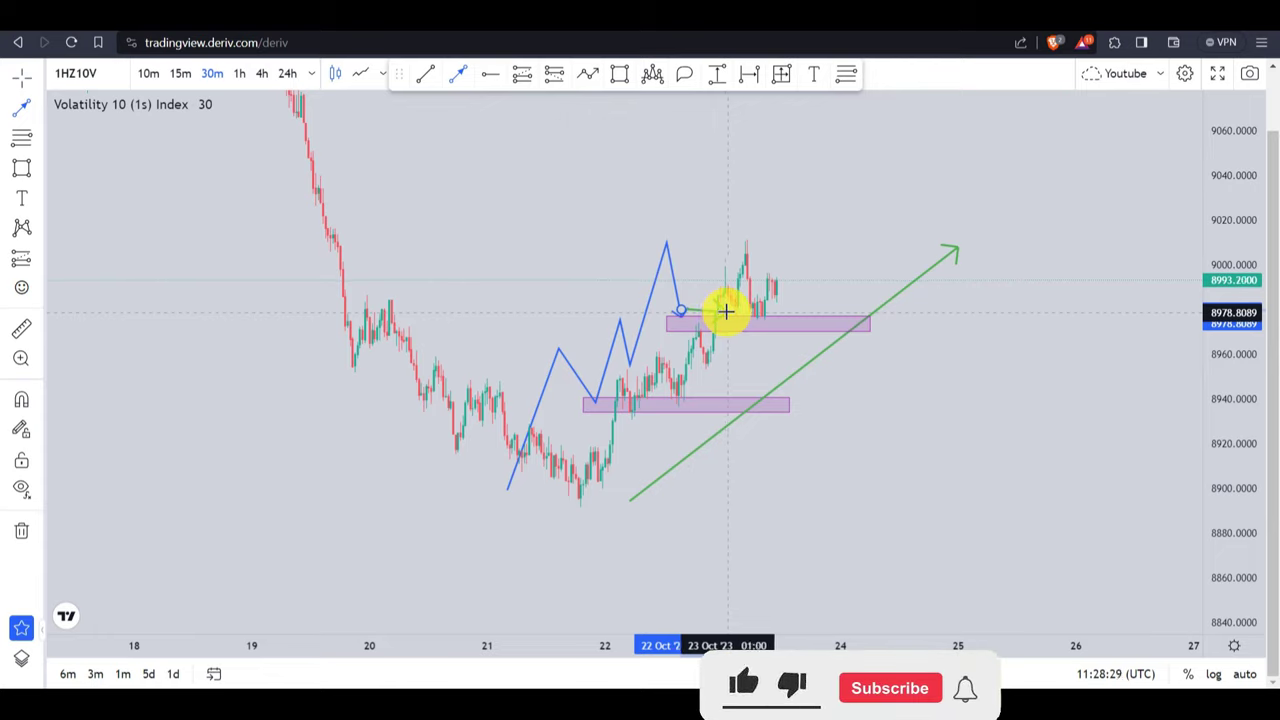
left_click(729, 312)
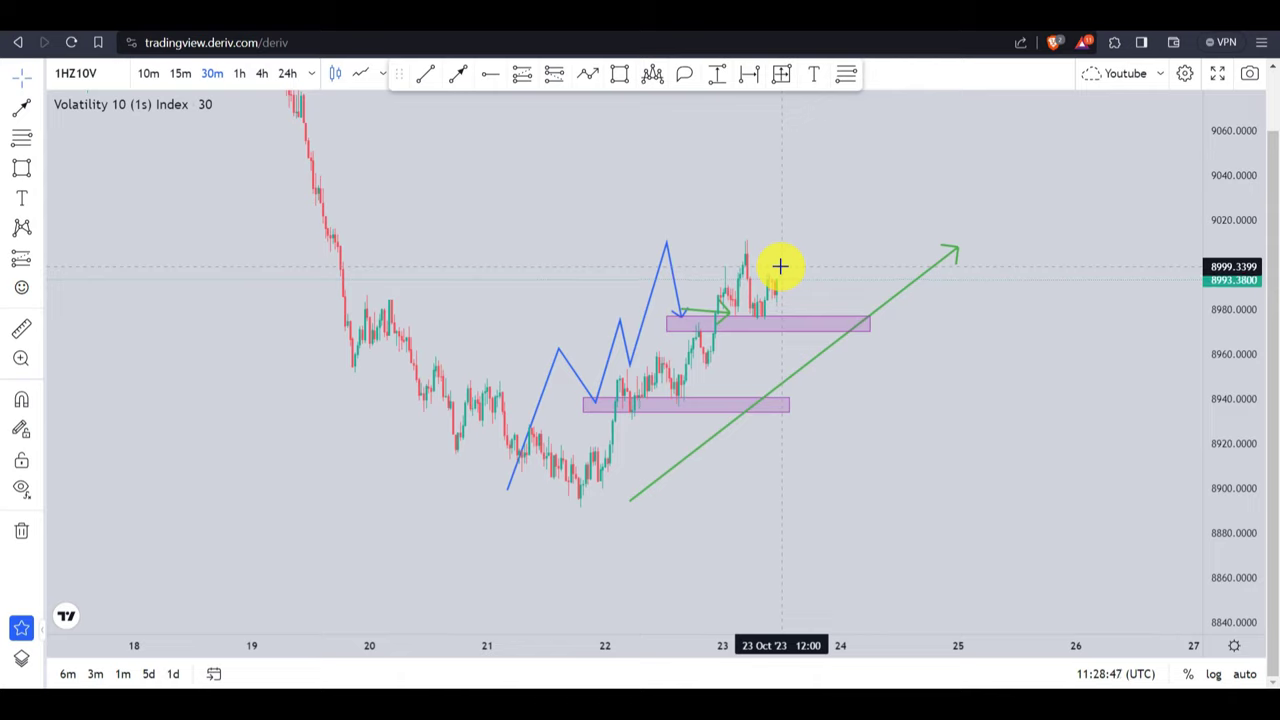
Move the zigzag path slightly closer to the rising candles and deselect it
left_click(652, 292)
left_click_drag(652, 292, 667, 286)
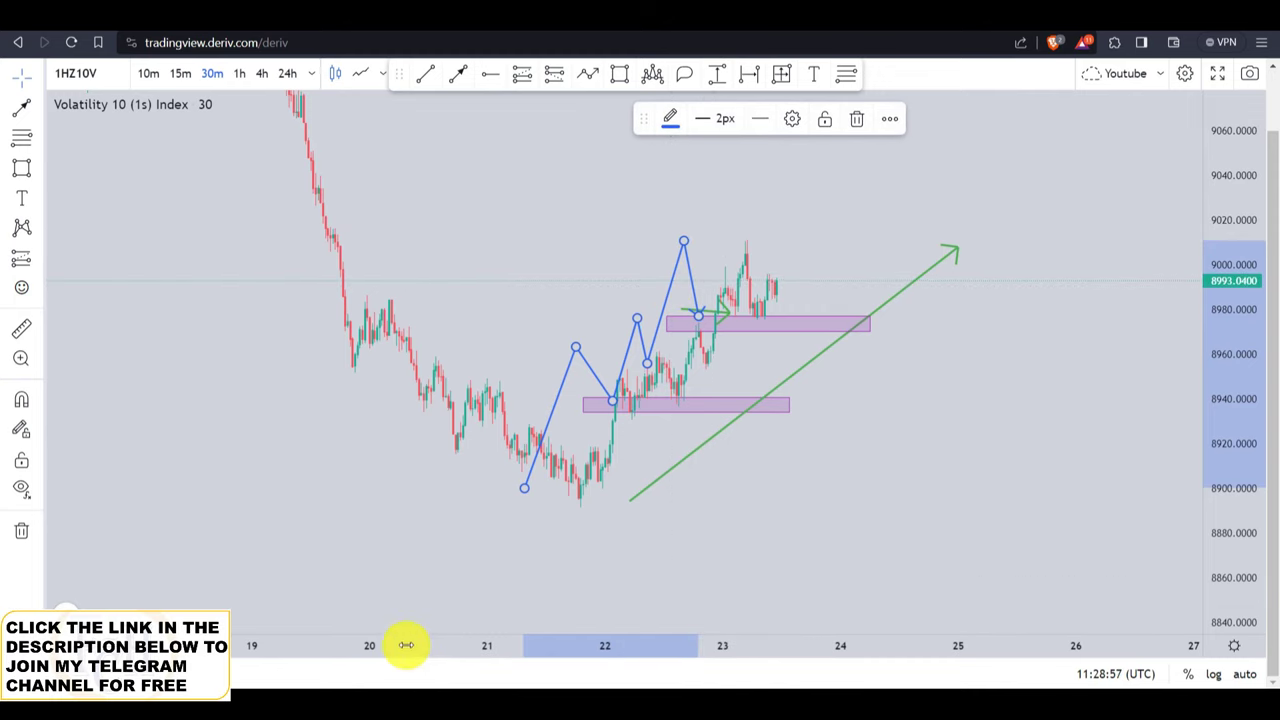
left_click_drag(406, 645, 483, 640)
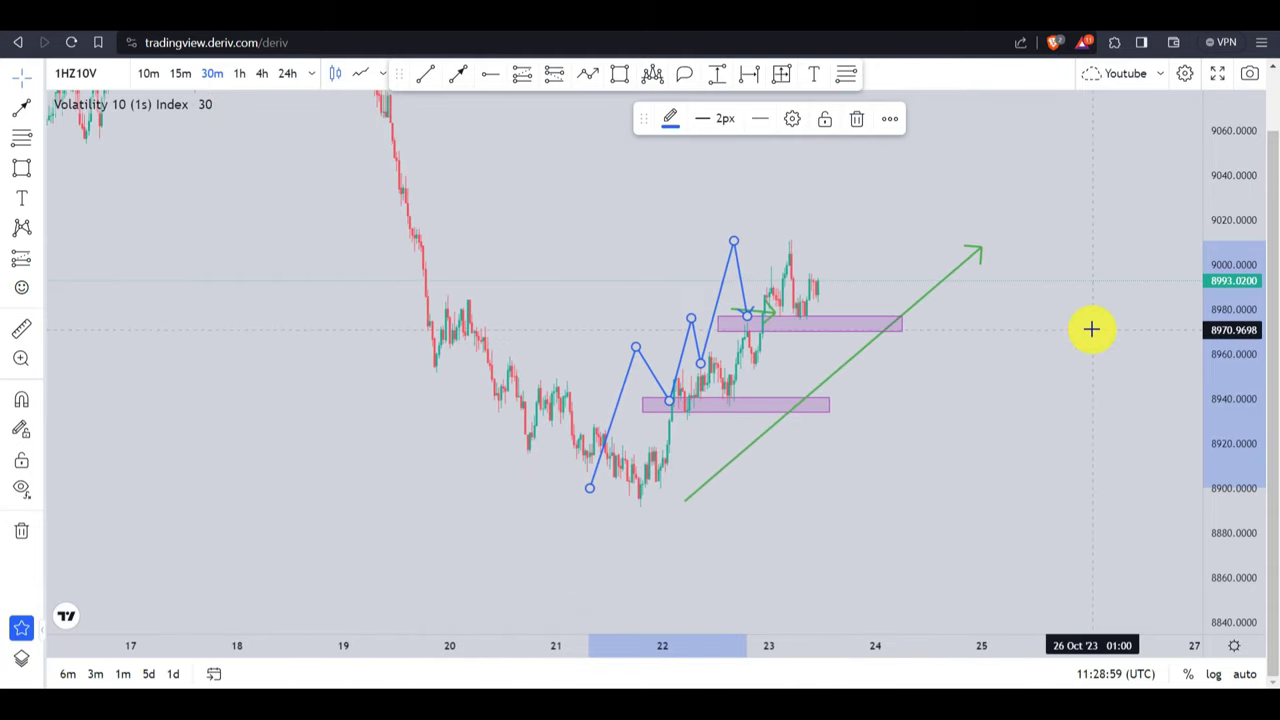
left_click_drag(1226, 178, 1214, 220)
left_click(915, 204)
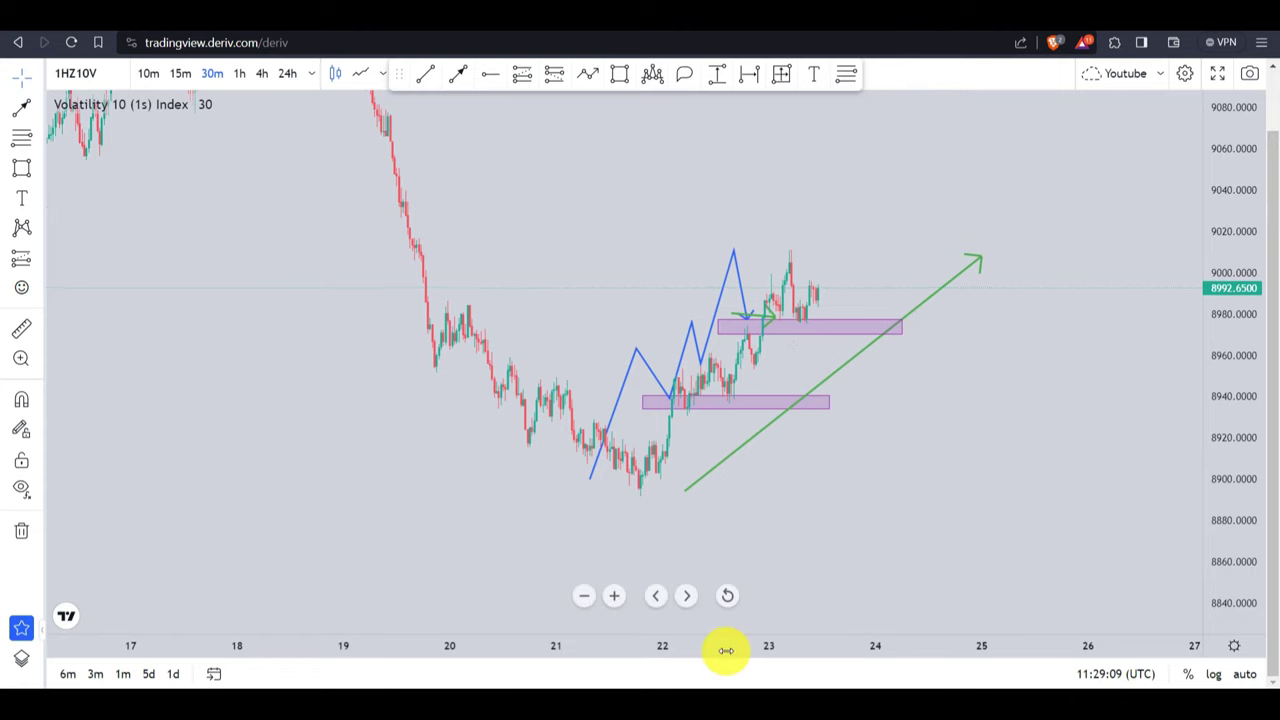
Shift the short green arrow forward in time so it ends at the latest pullback lows above the upper zone
left_click_drag(724, 650, 432, 640)
left_click_drag(691, 394, 880, 380)
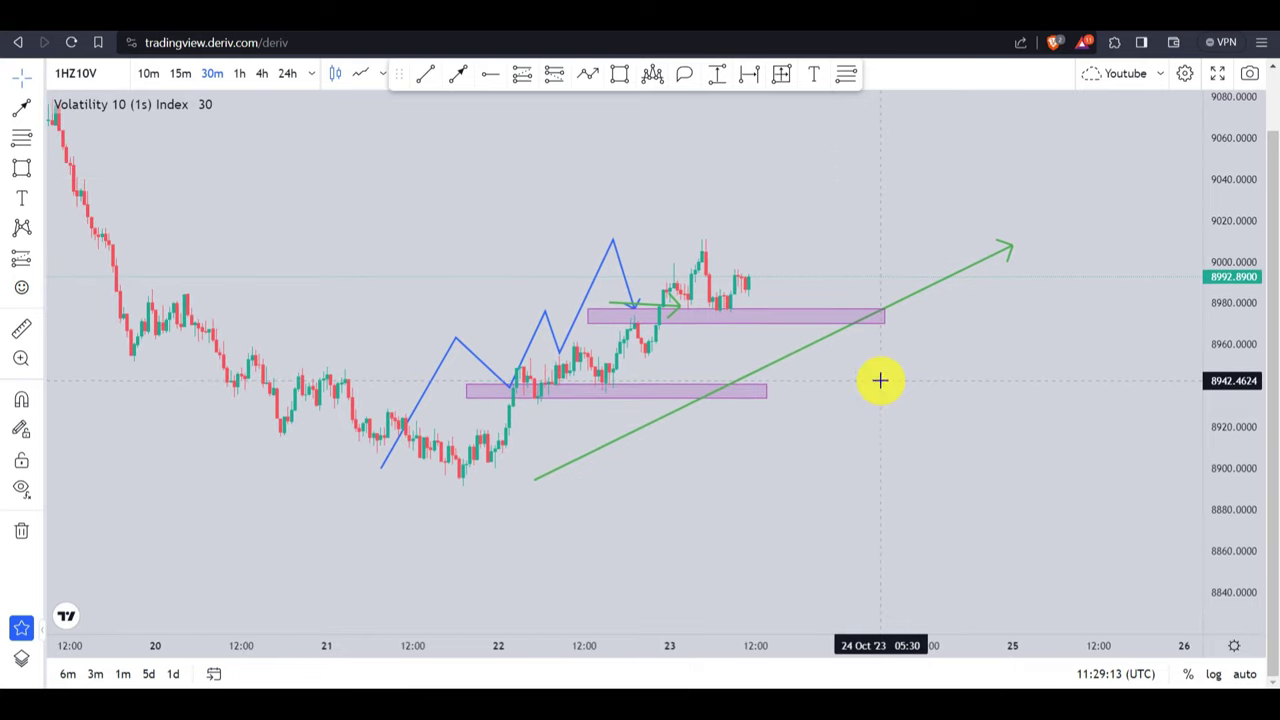
left_click_drag(1234, 417, 1214, 266)
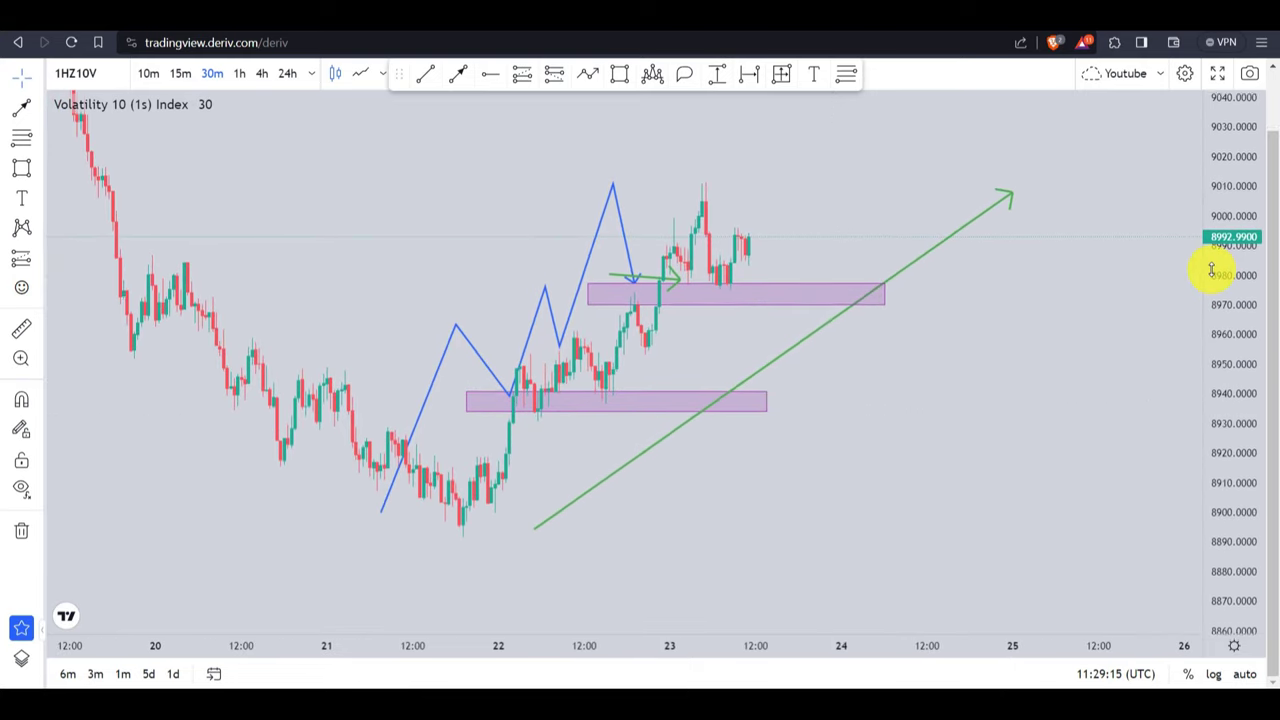
left_click_drag(872, 204, 897, 231)
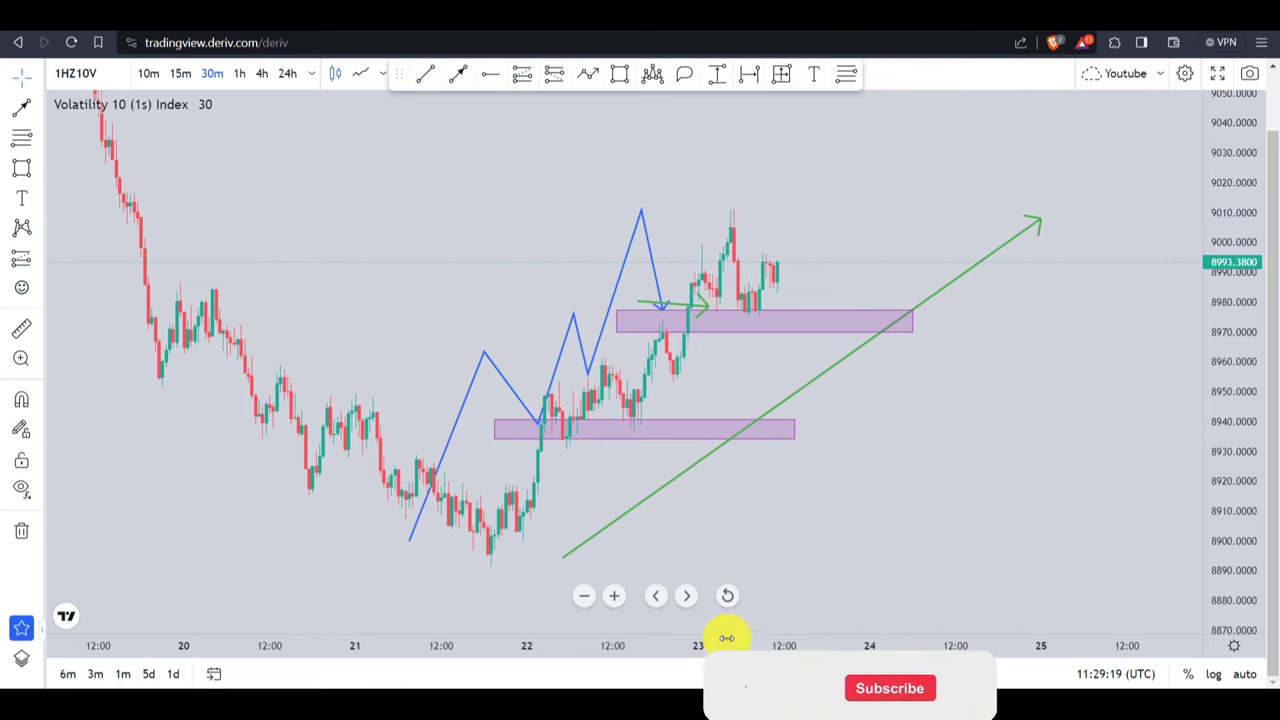
left_click_drag(726, 640, 590, 655)
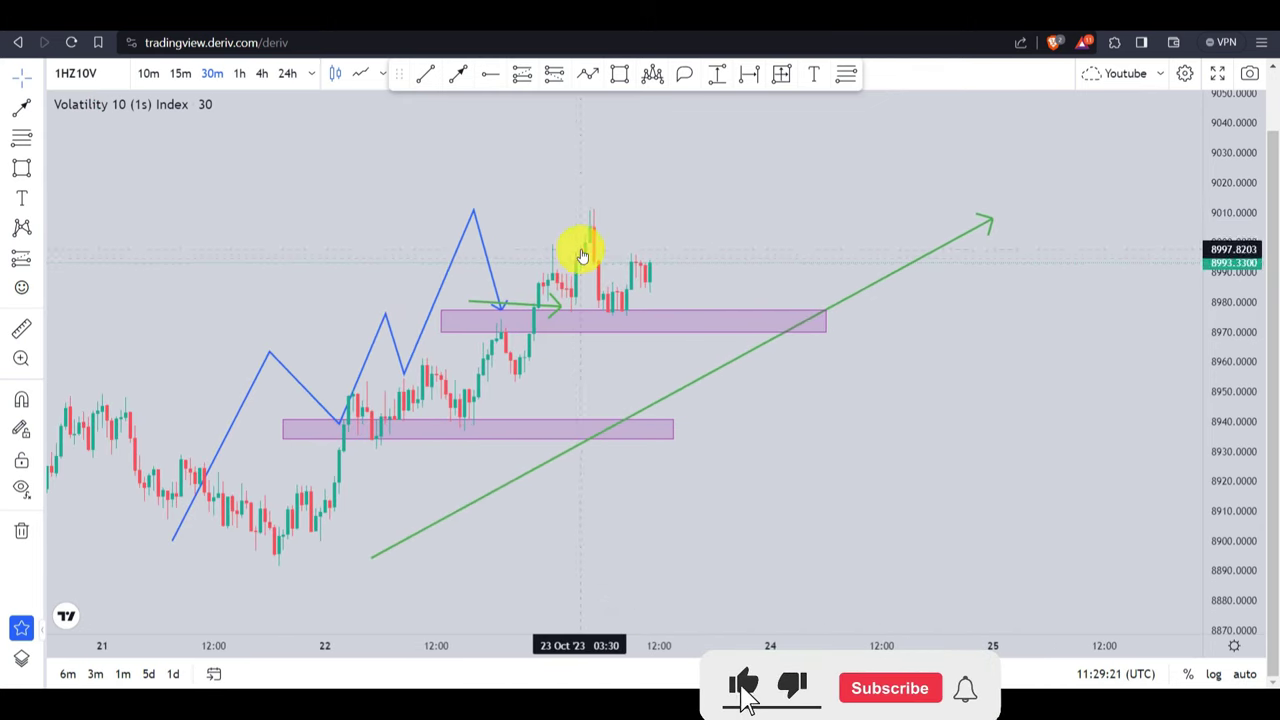
left_click_drag(523, 305, 569, 294)
left_click(638, 225)
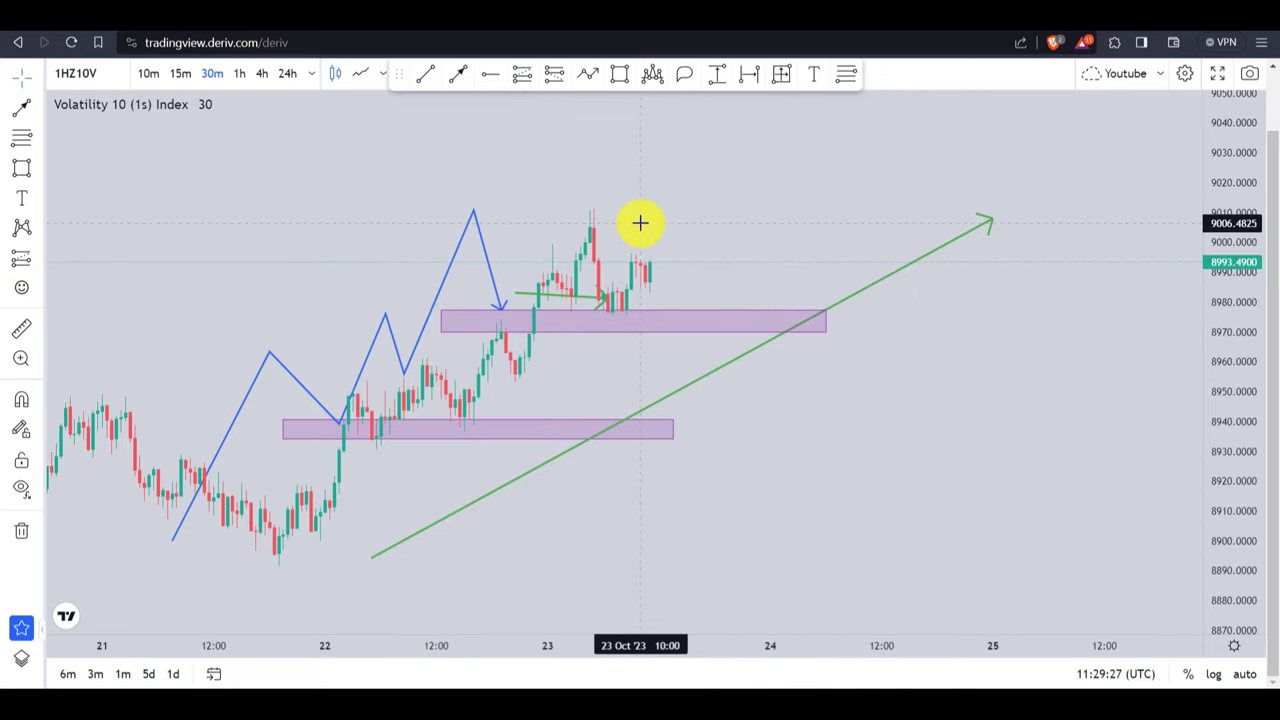
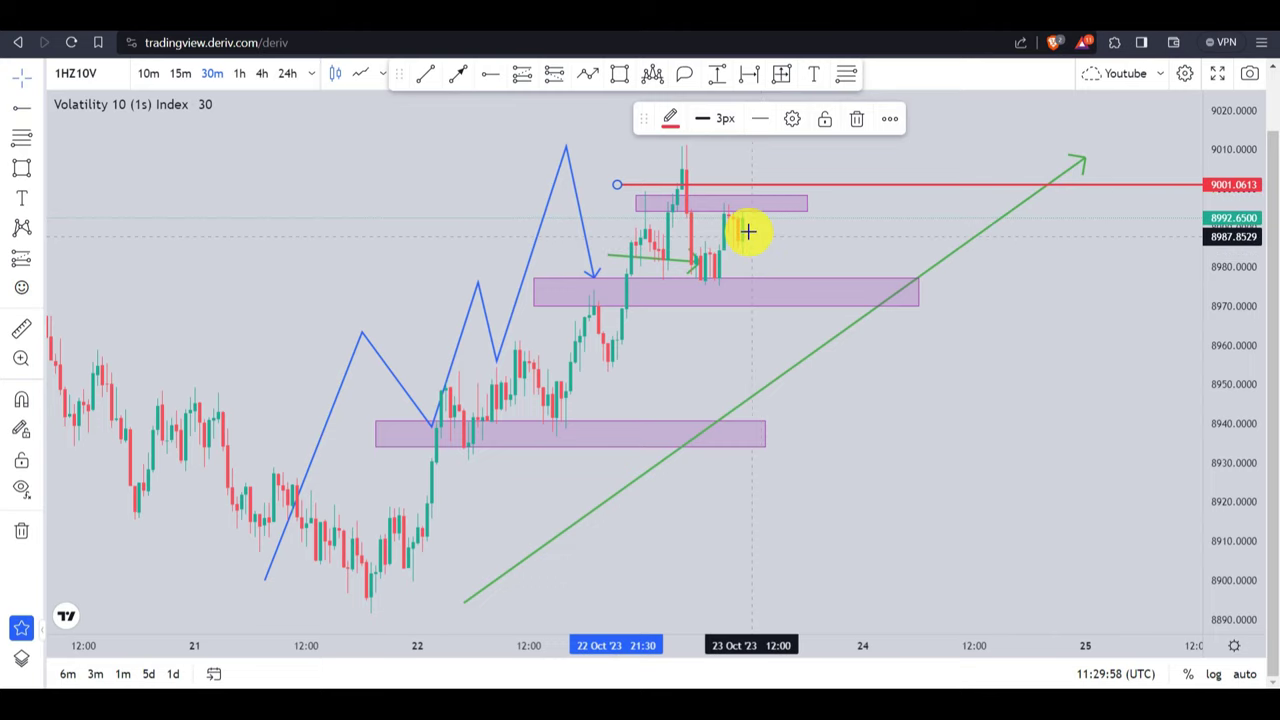
Delete the red horizontal ray above the small upper zone
mouse_move(688, 184)
left_mouse_down()
mouse_move(680, 177)
mouse_move(695, 183)
left_mouse_up()
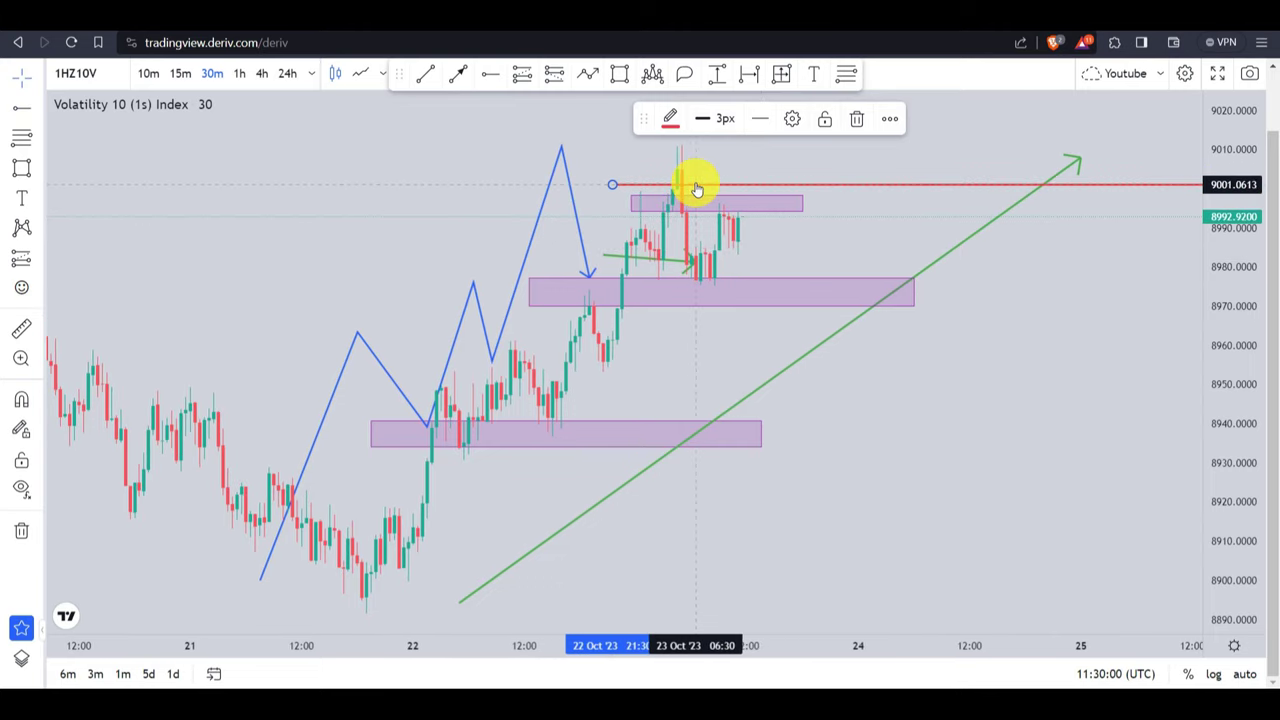
key("Delete")
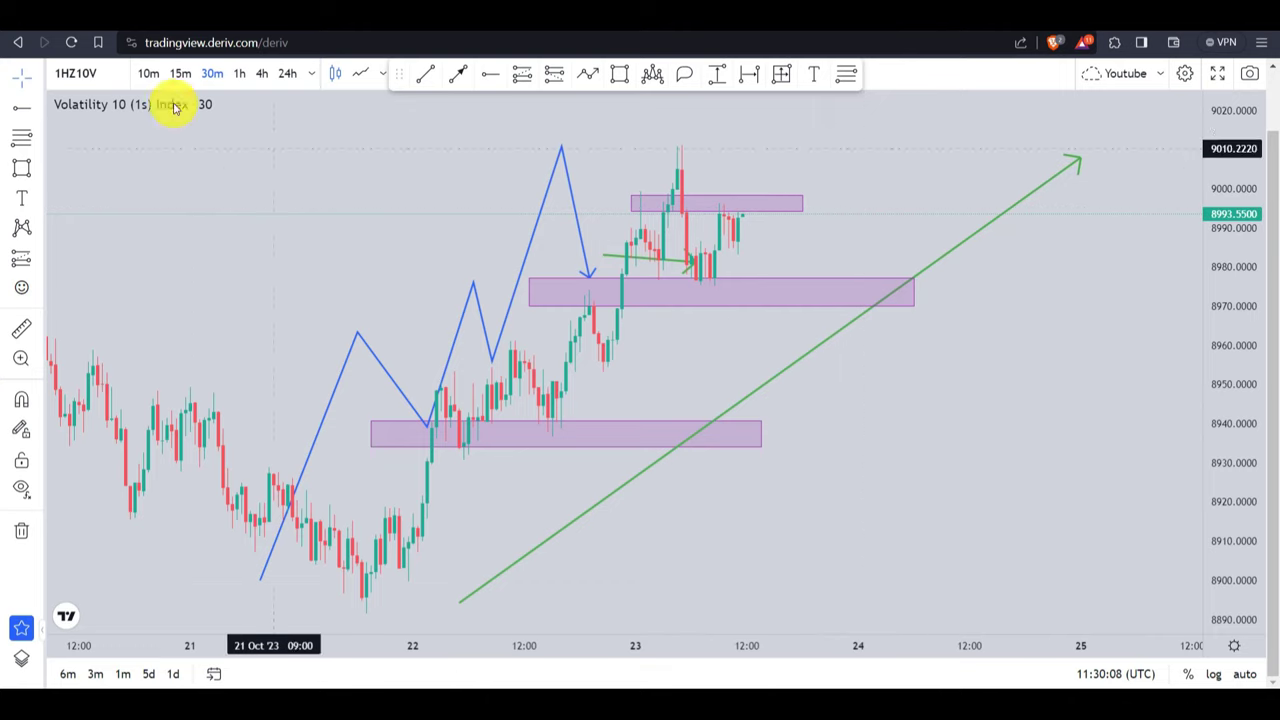
Try to change the chart interval to 4 hours
type("4H")
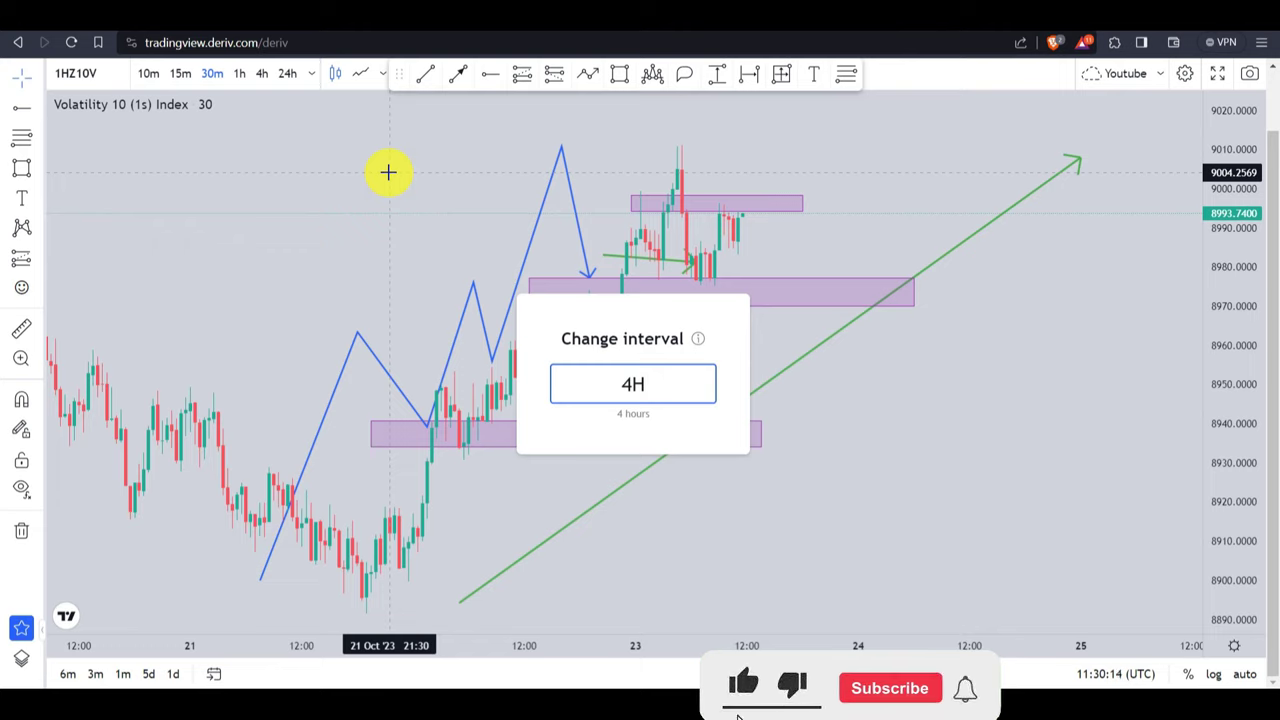
key("Return")
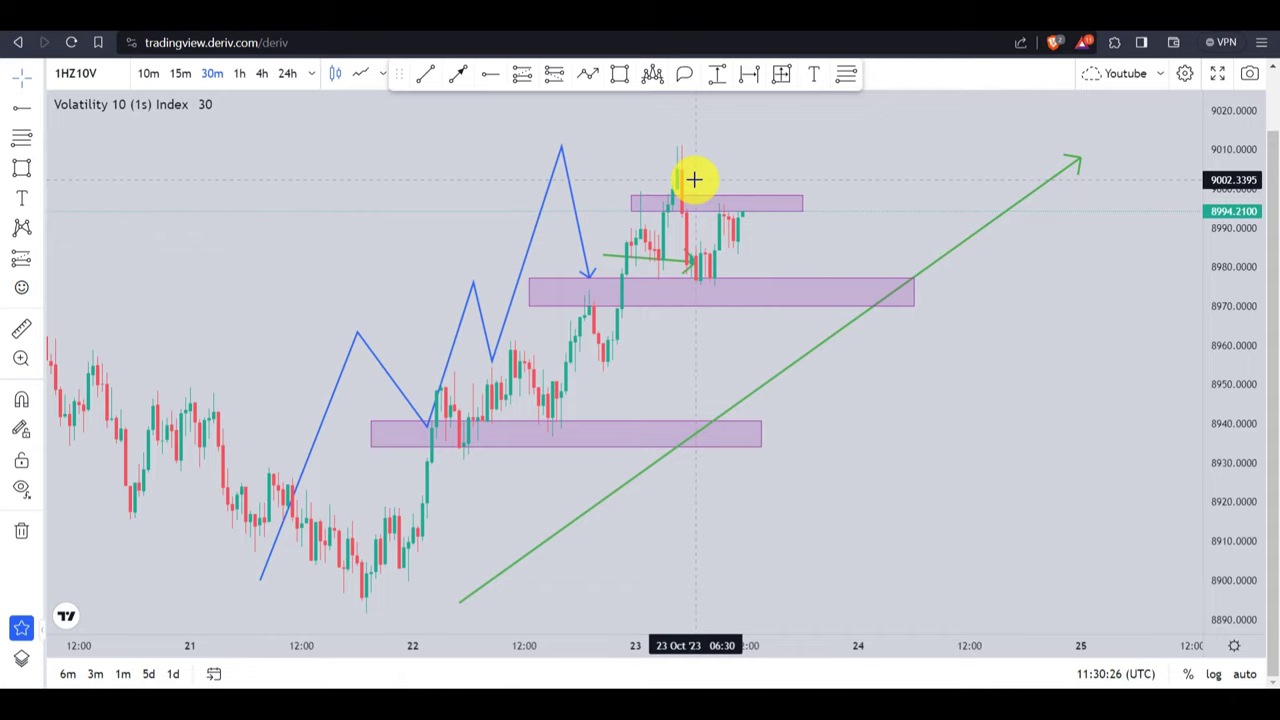
Resize the small upper purple zone by lowering its top edge slightly and extending its end a little later in time
left_click(765, 206)
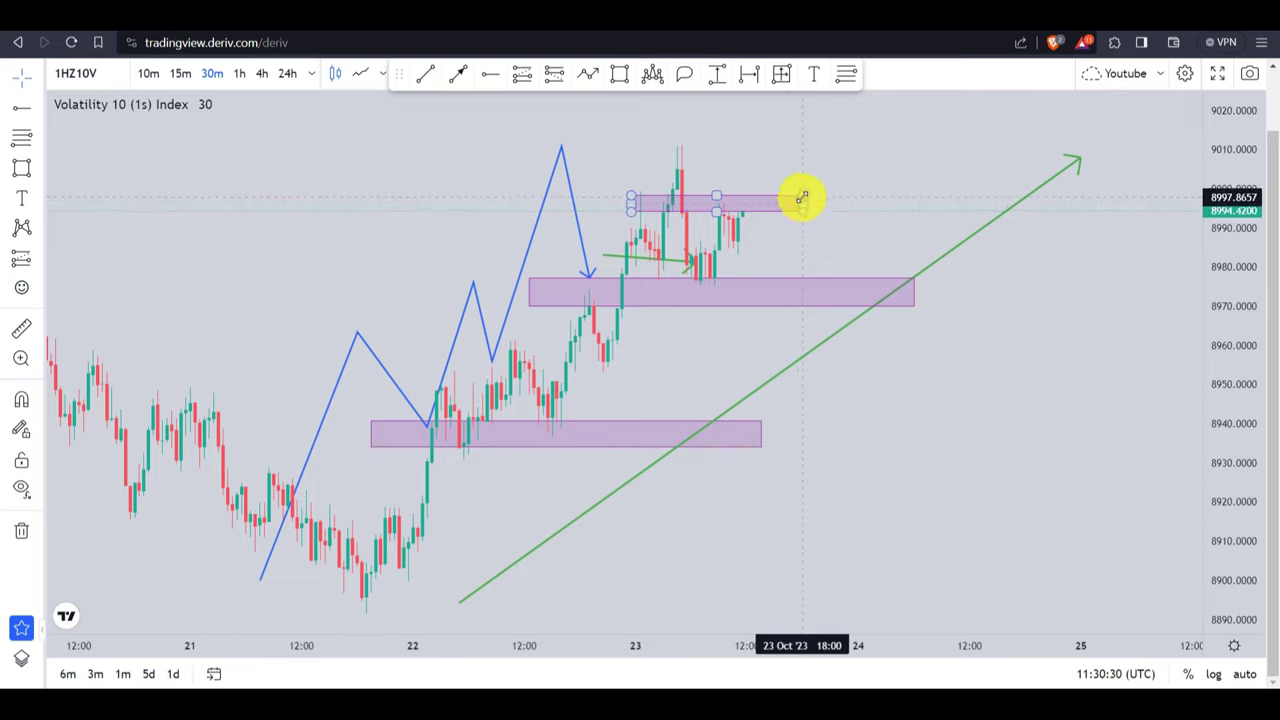
left_click(803, 198)
left_click_drag(803, 198, 811, 200)
left_click(766, 188)
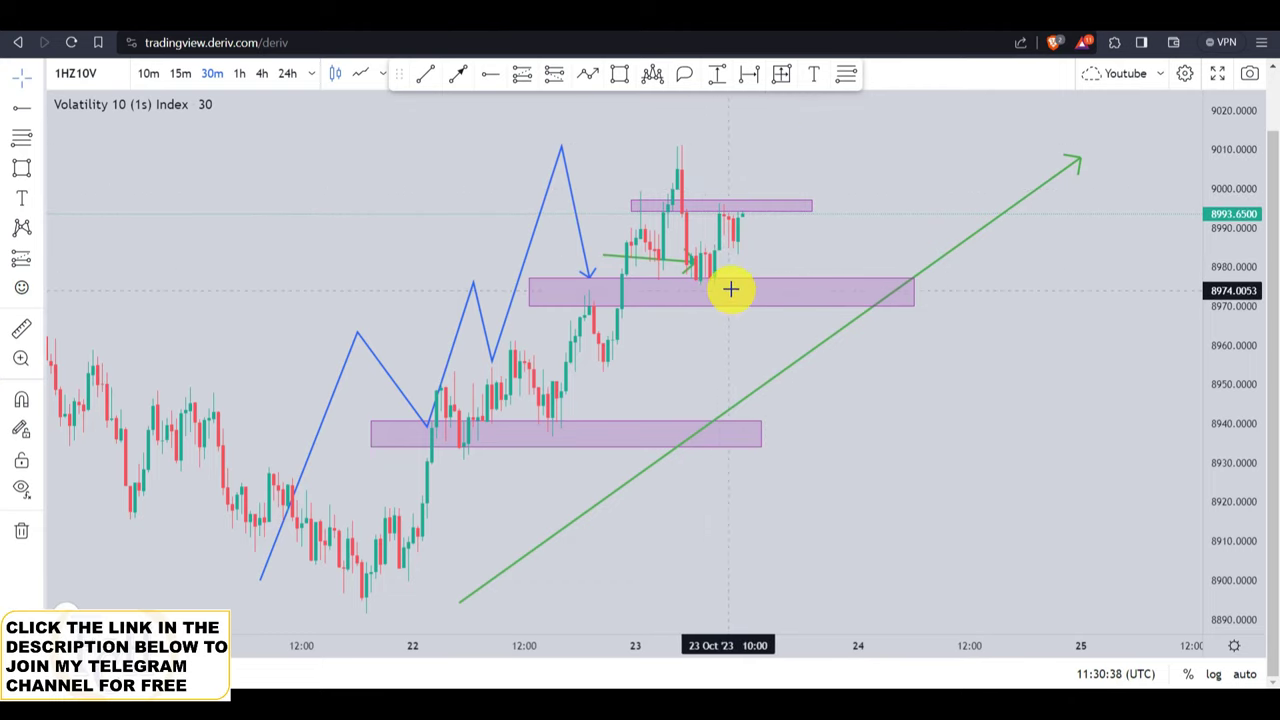
left_click(711, 200)
left_click(702, 176)
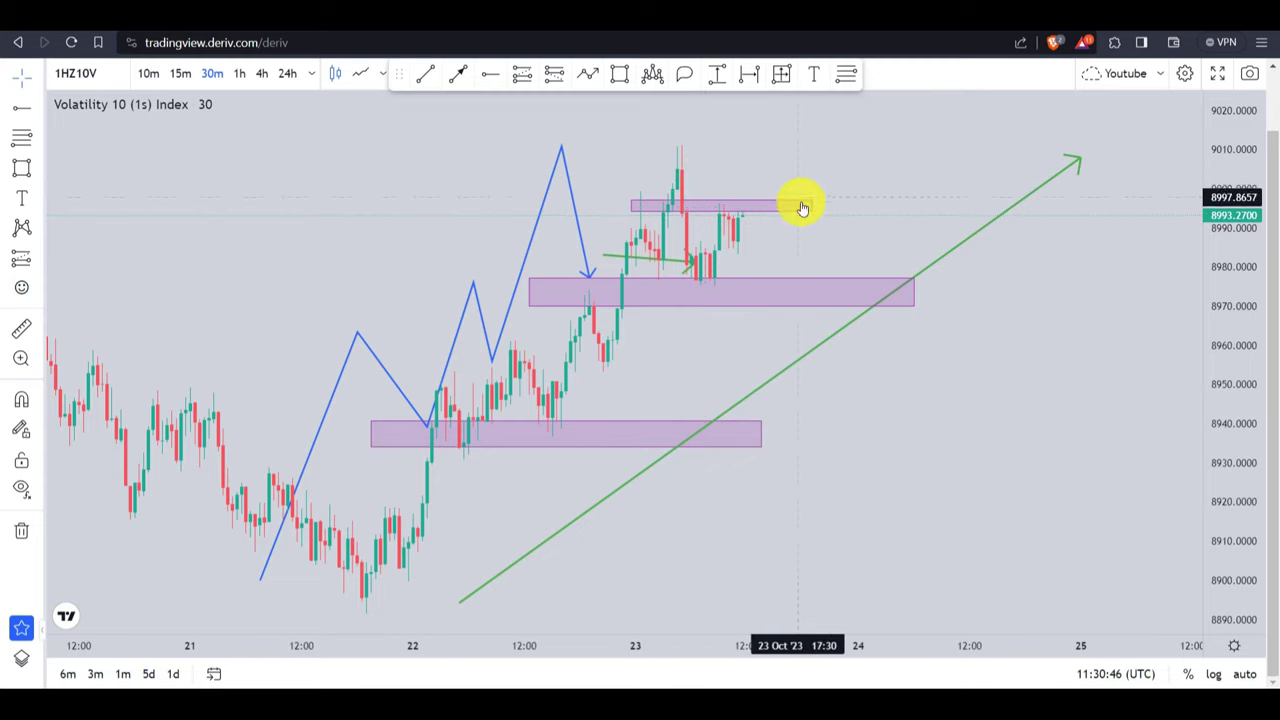
left_click(727, 281)
left_click(742, 240)
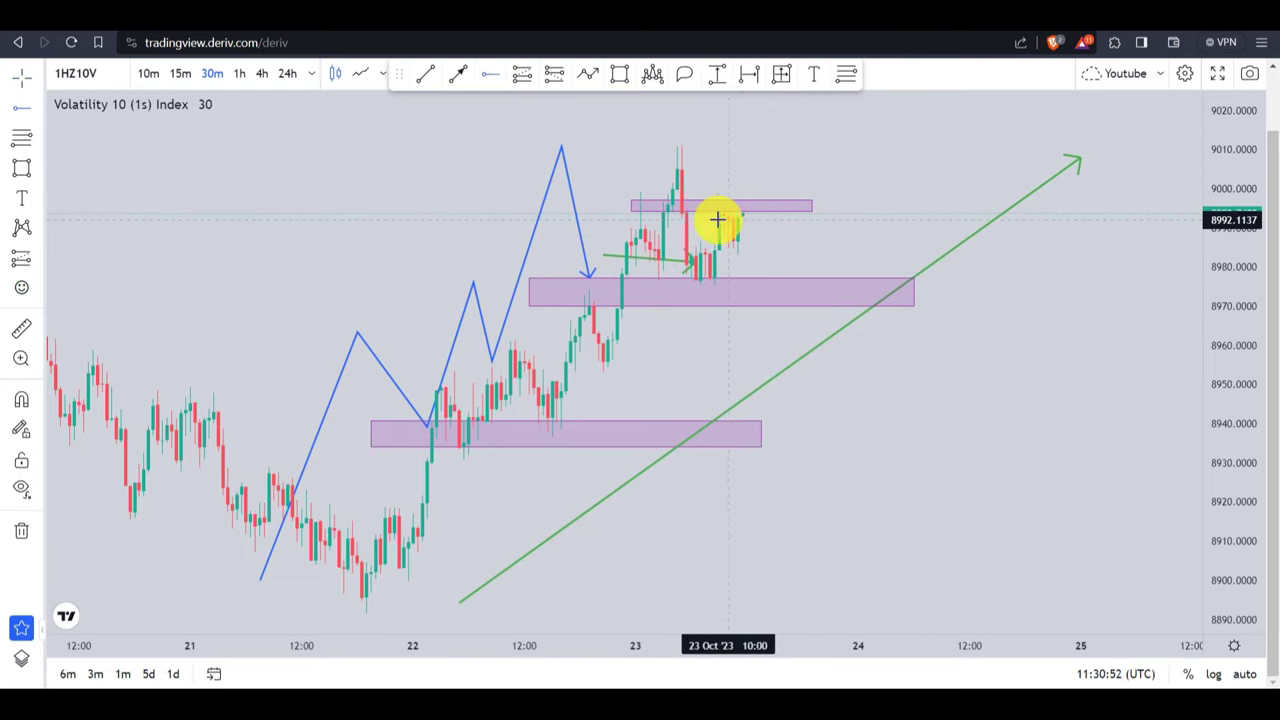
Draw red horizontal rays at about 8991.05 beneath the small upper zone and at about 8965.70 beneath the middle zone
left_click(681, 220)
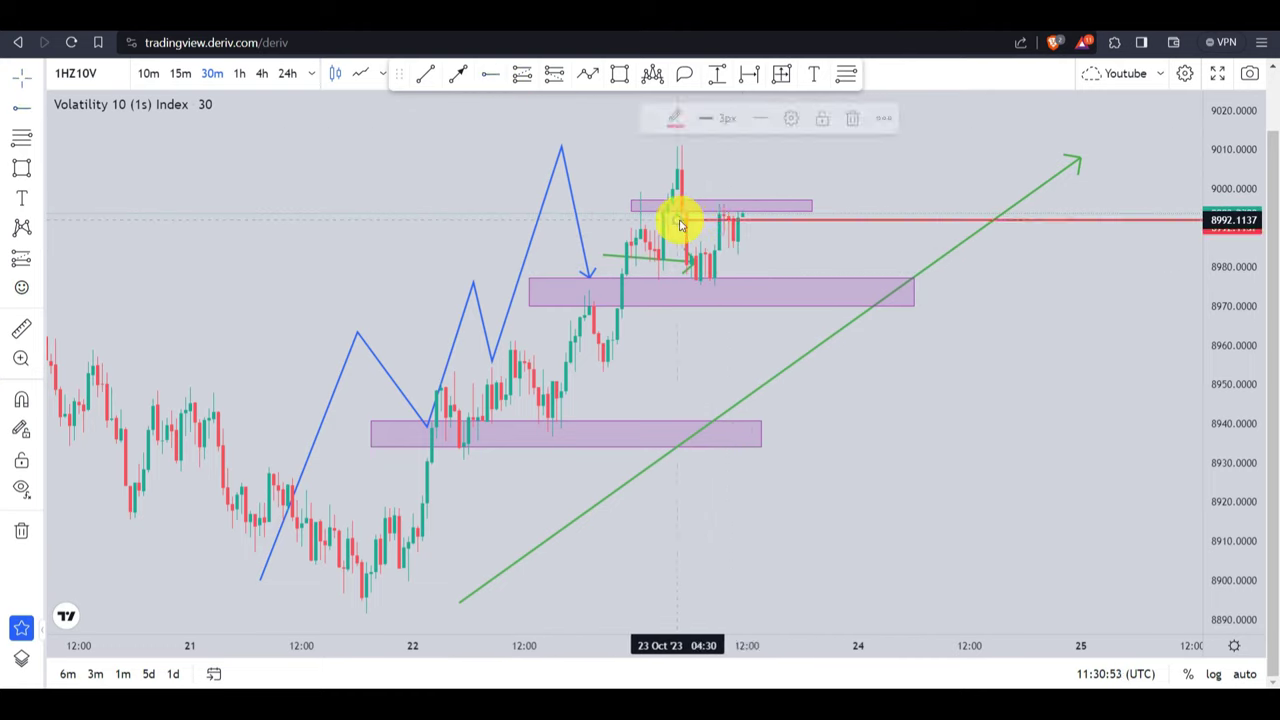
left_click(490, 74)
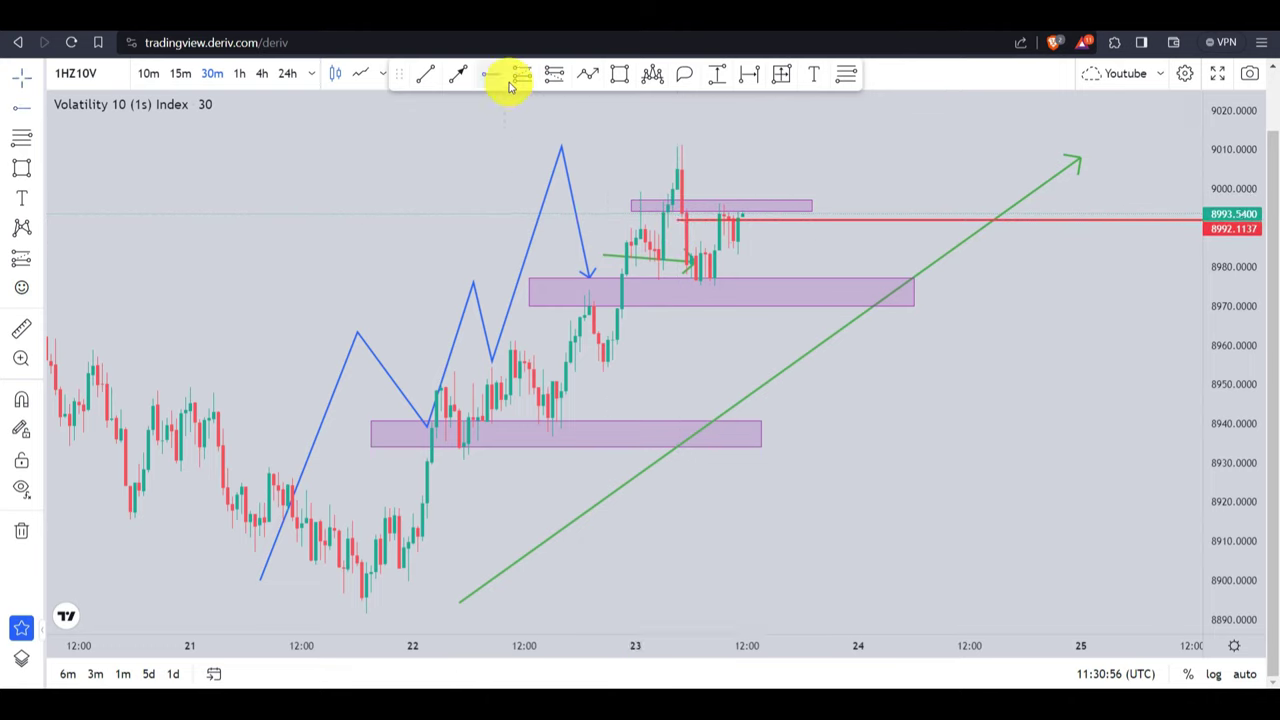
left_click(606, 323)
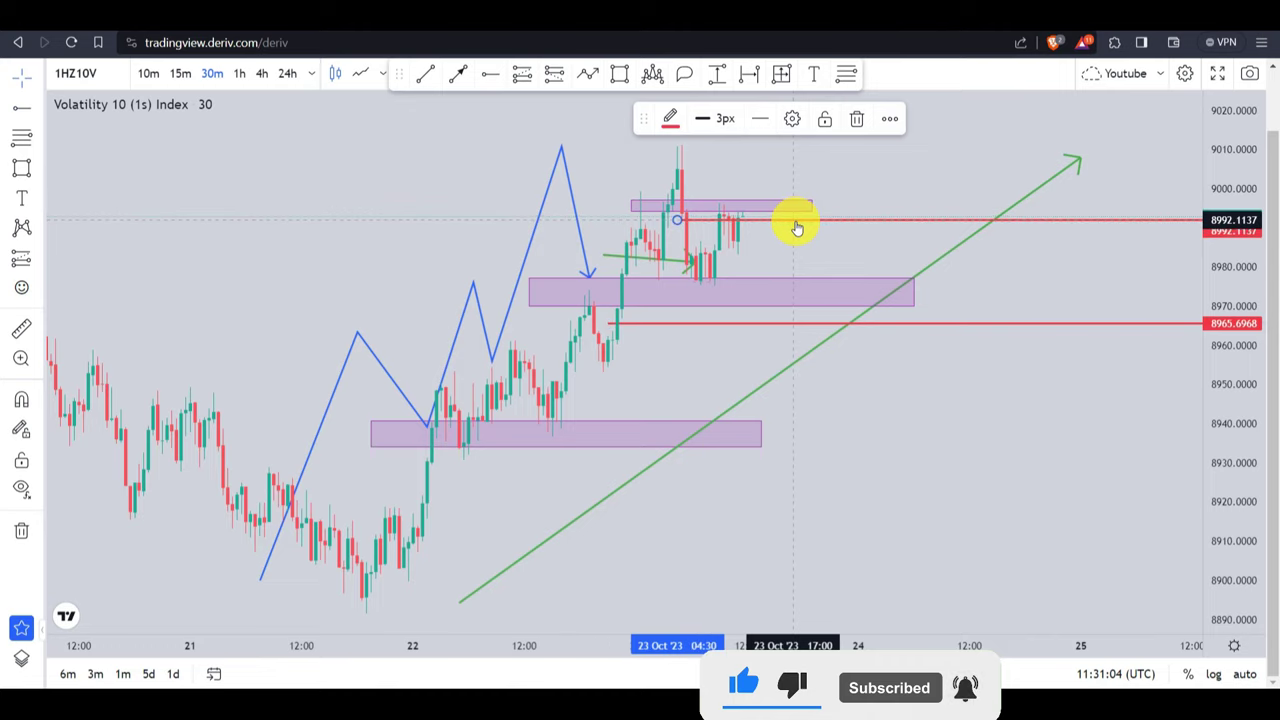
mouse_move(791, 222)
left_mouse_down()
mouse_move(752, 278)
mouse_move(794, 231)
mouse_move(811, 231)
left_mouse_up()
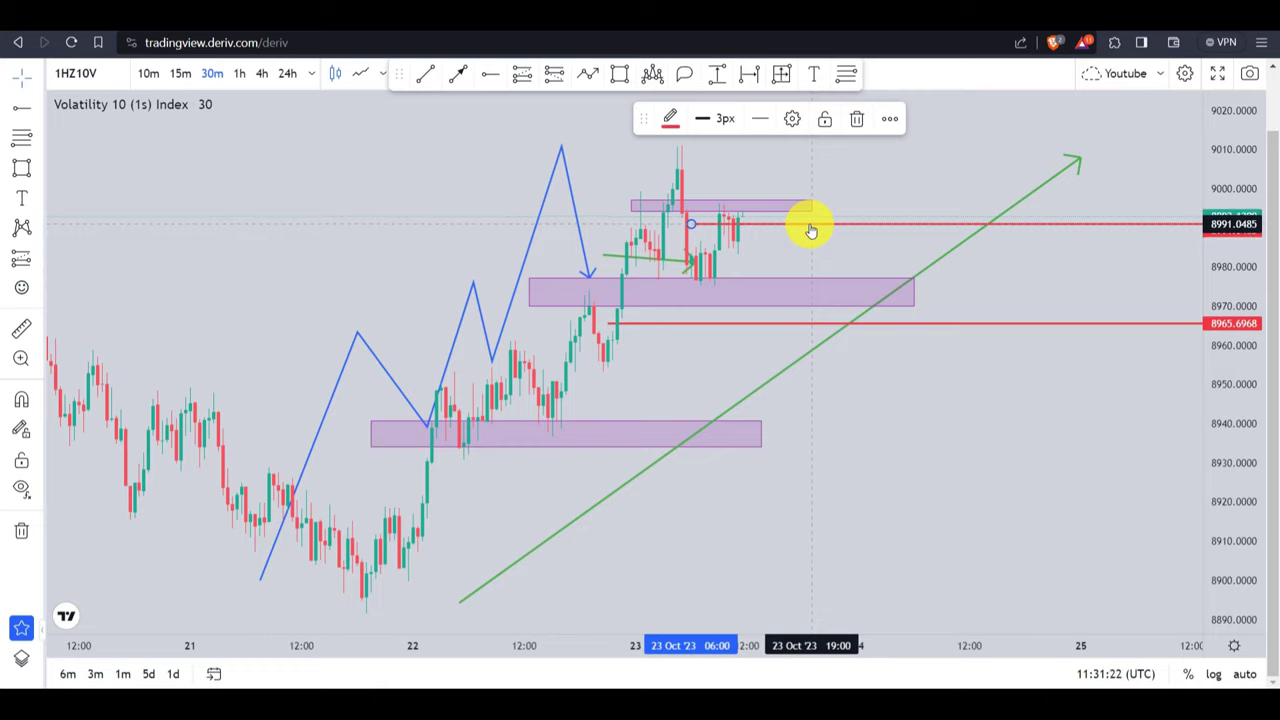
Steepen the long green trend arrow by moving its tip higher and earlier in time, to about the 9020 level
left_click_drag(517, 634, 646, 637)
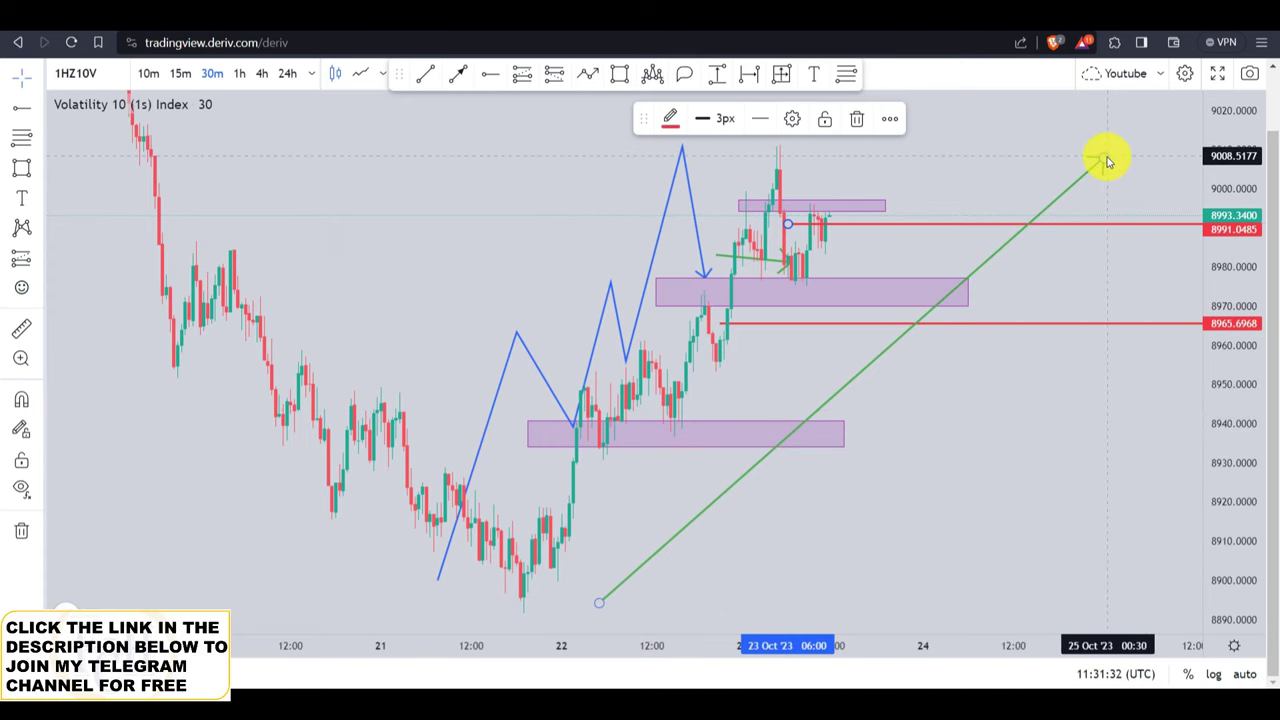
mouse_move(1100, 157)
left_mouse_down()
mouse_move(1020, 137)
mouse_move(1024, 112)
left_mouse_up()
left_click(938, 145)
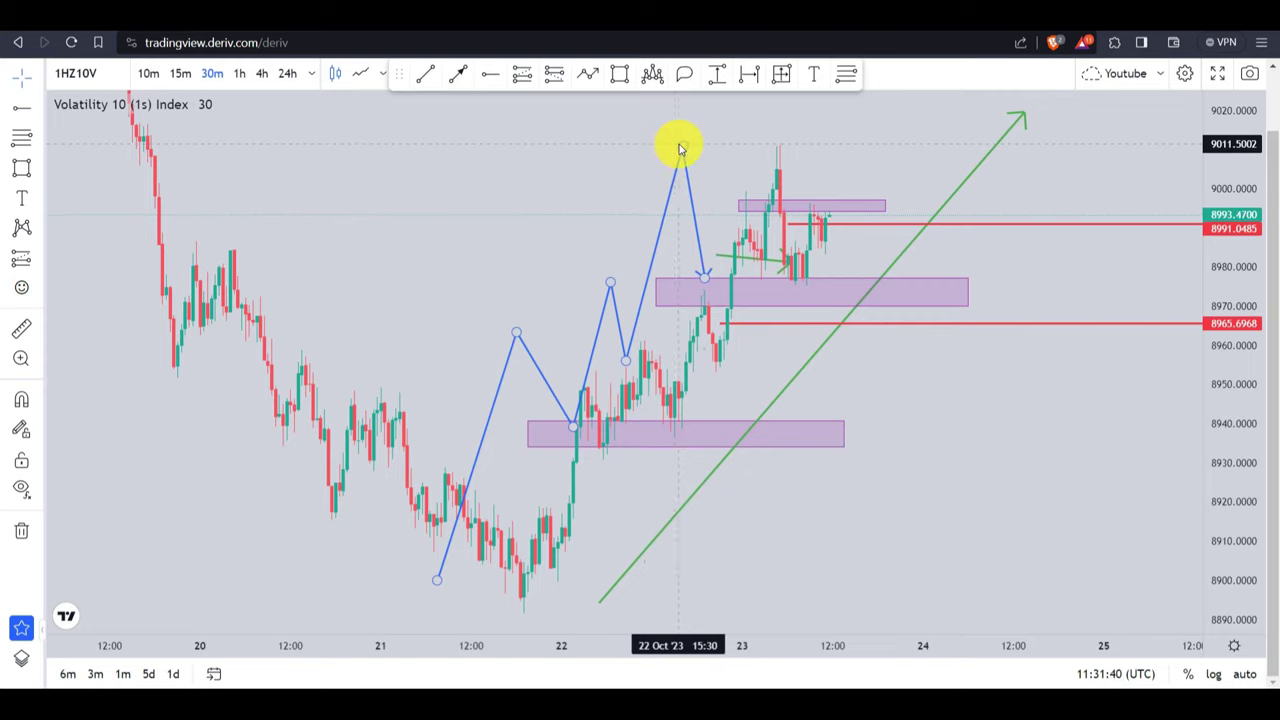
Lower the blue zigzag's last peak slightly and move its arrowhead later in time, to about 8977 at the middle zone's upper edge
left_click_drag(679, 148, 674, 177)
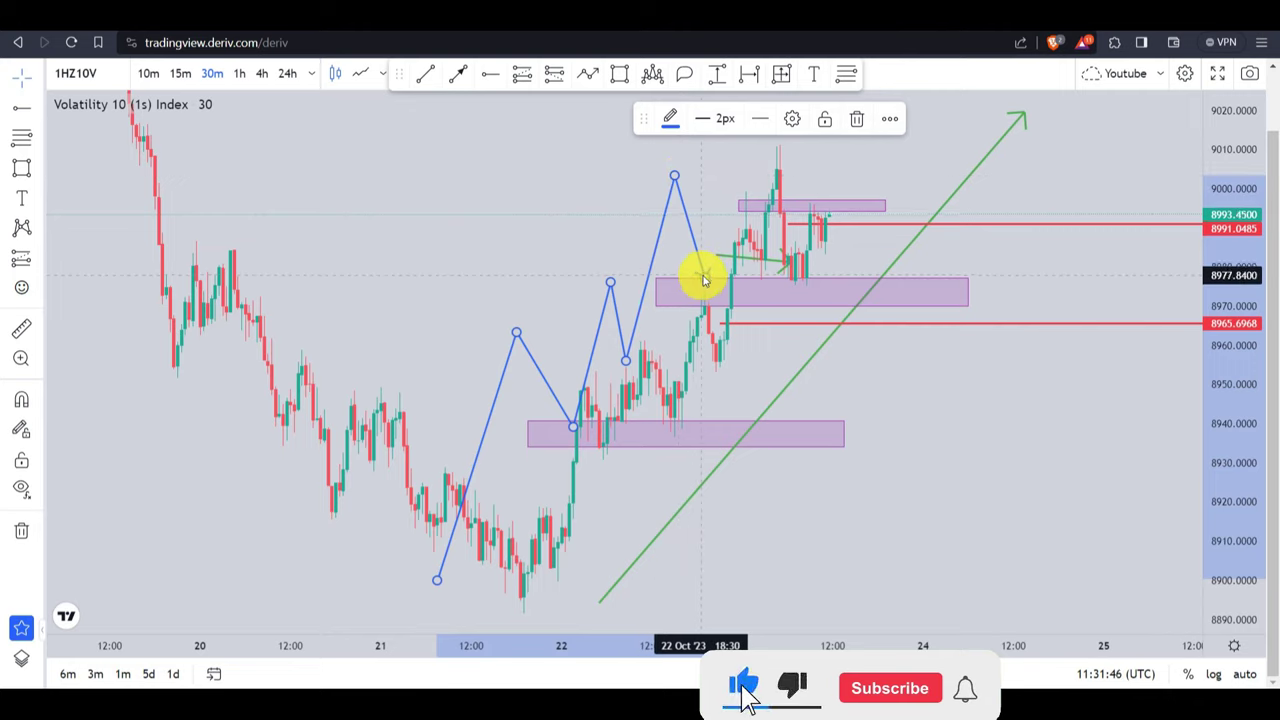
left_click_drag(701, 278, 725, 279)
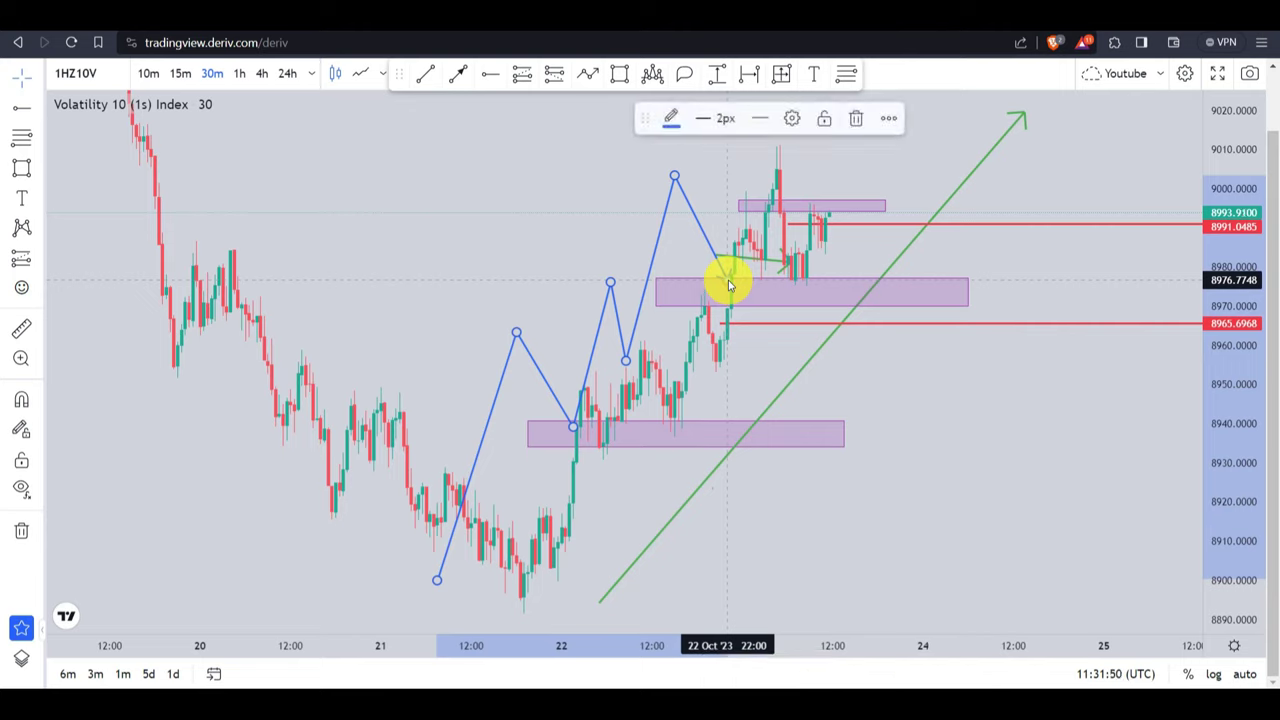
left_click(620, 225)
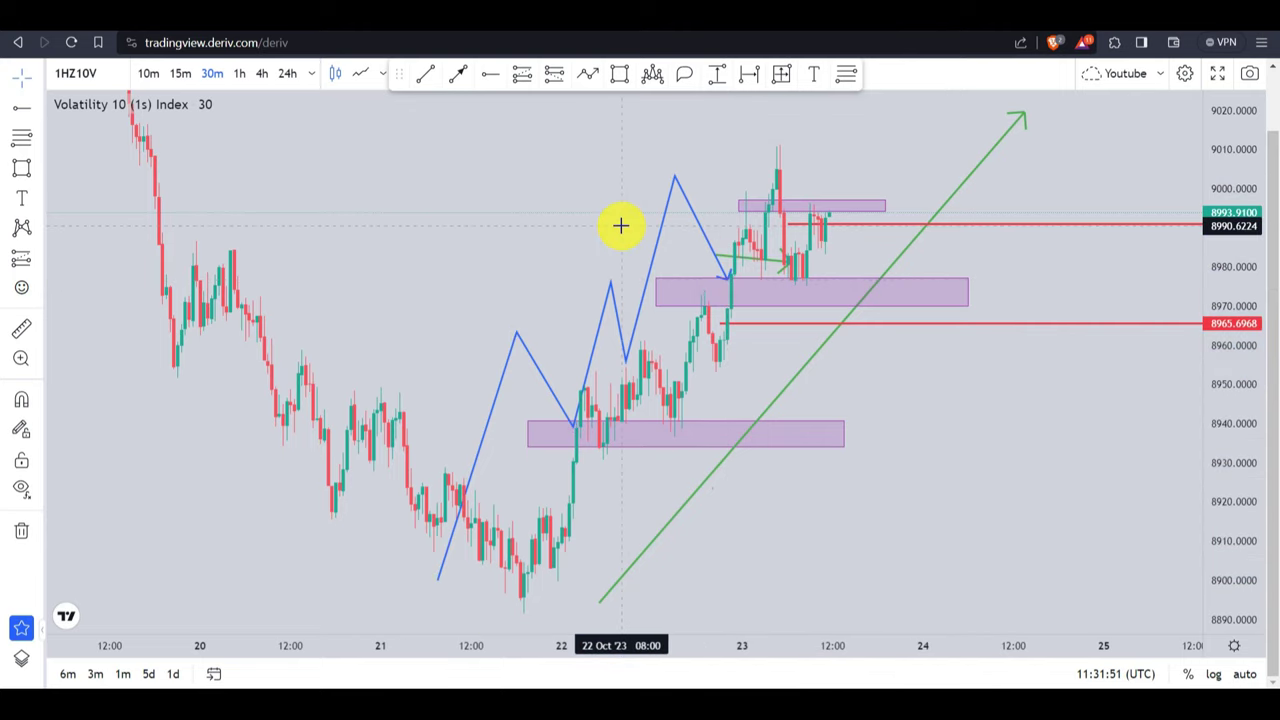
Shift the blue zigzag's middle peak slightly earlier in time at about the same price level and deselect the path
left_click(609, 281)
left_click_drag(609, 281, 594, 283)
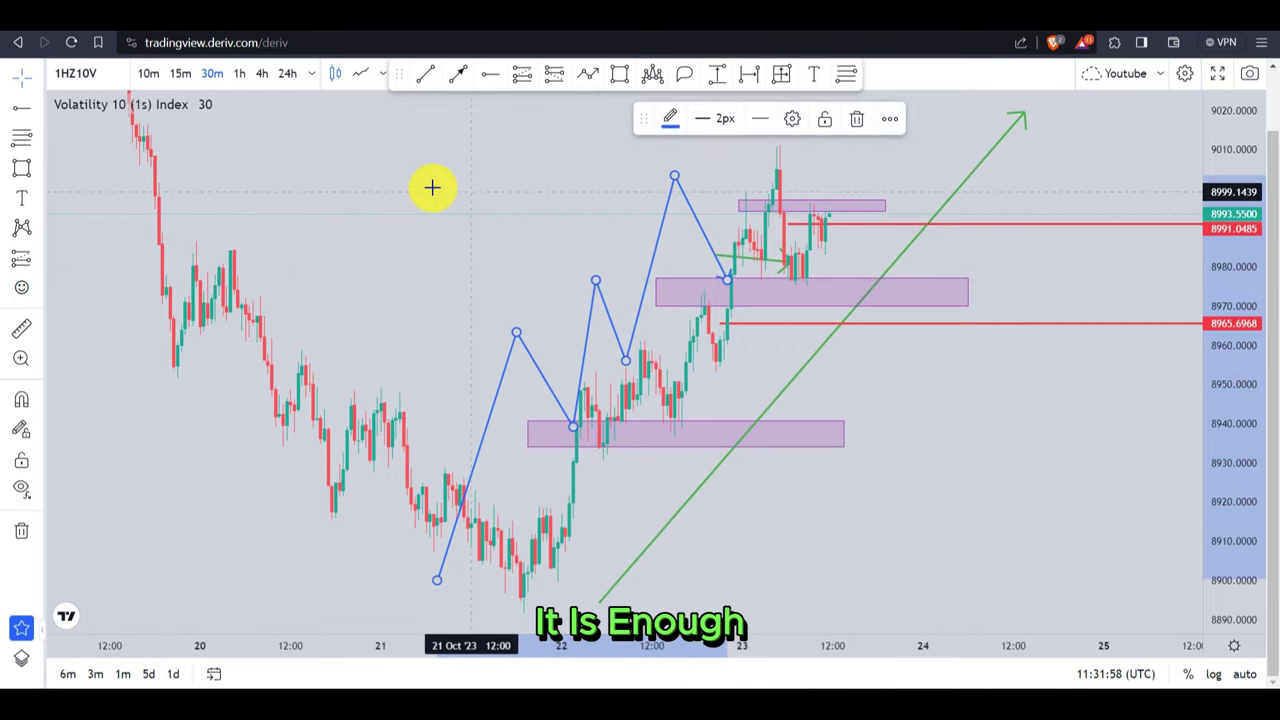
left_click(401, 236)
left_click_drag(320, 651, 443, 646)
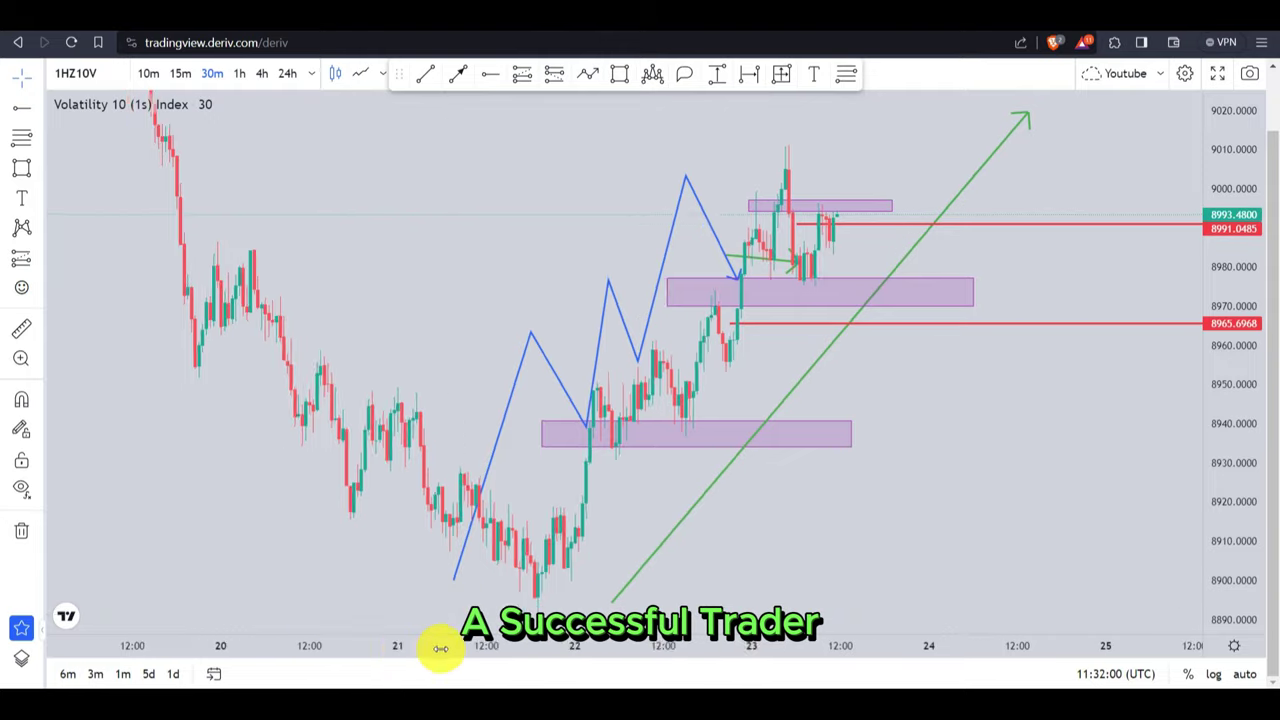